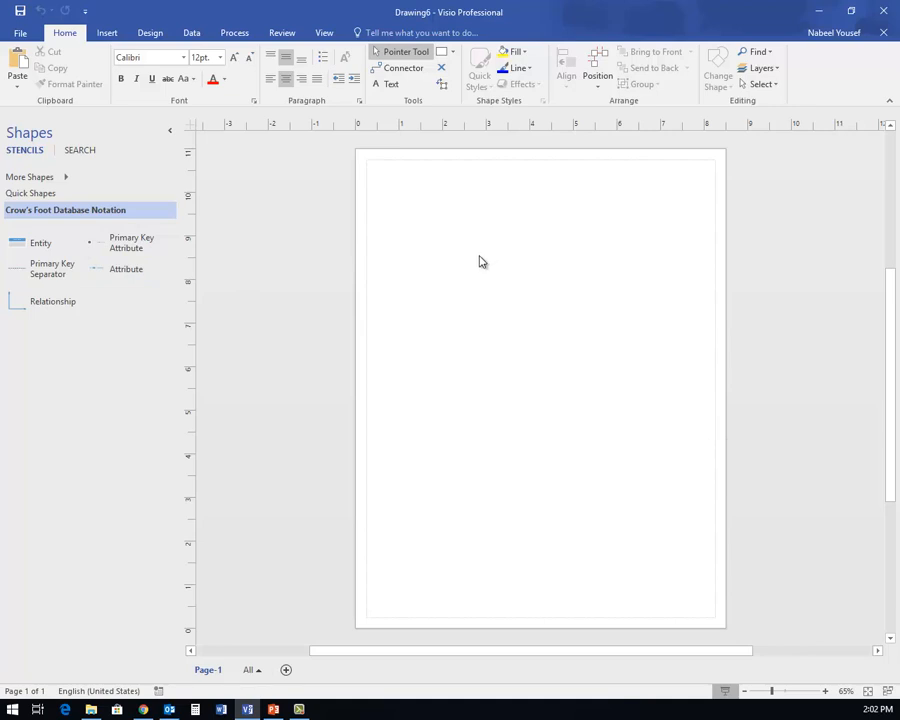
# - Place an Entity shape on the page and name it STUDENT
pyautogui.click(34, 245)
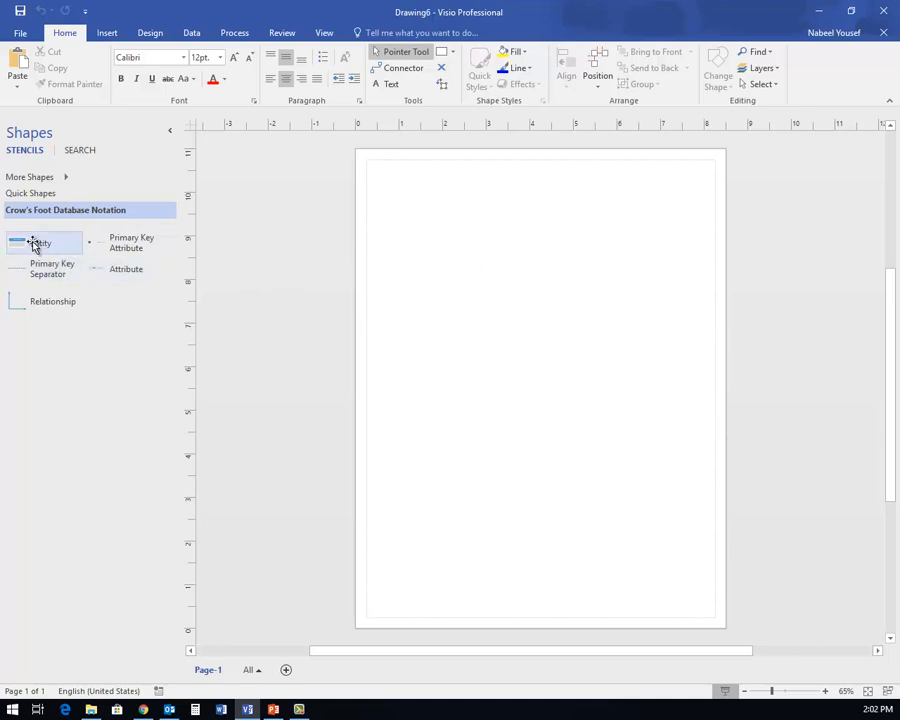
pyautogui.moveTo(34, 245); pyautogui.dragTo(471, 306)
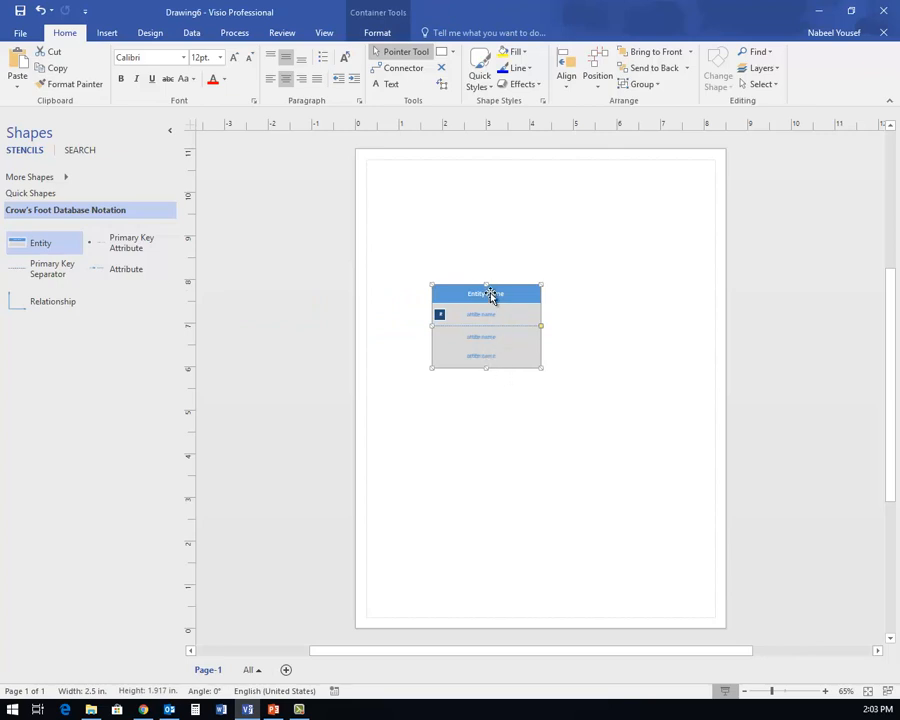
pyautogui.doubleClick(495, 297)
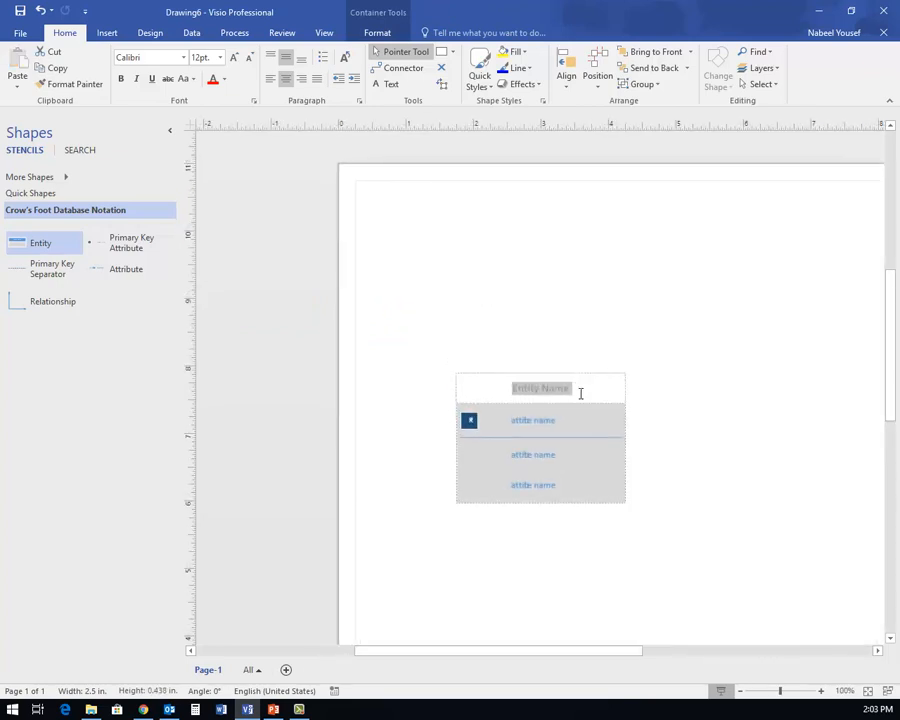
pyautogui.write('ST')
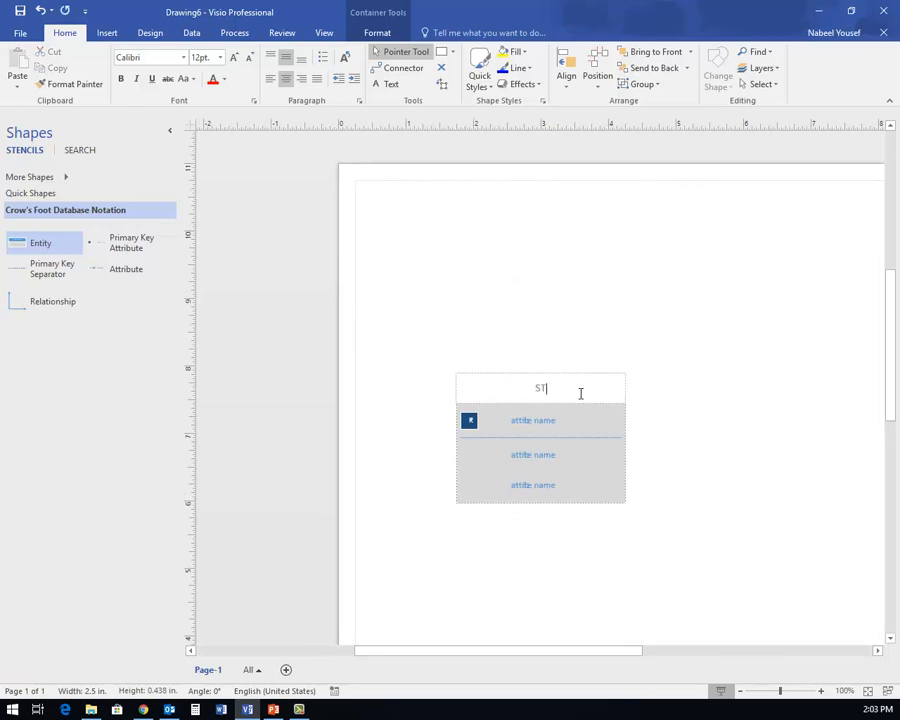
pyautogui.write('UDENT')
# - Rename the entity's attribute rows to STUDENTID (primary key), FName and LName
pyautogui.click(532, 422)
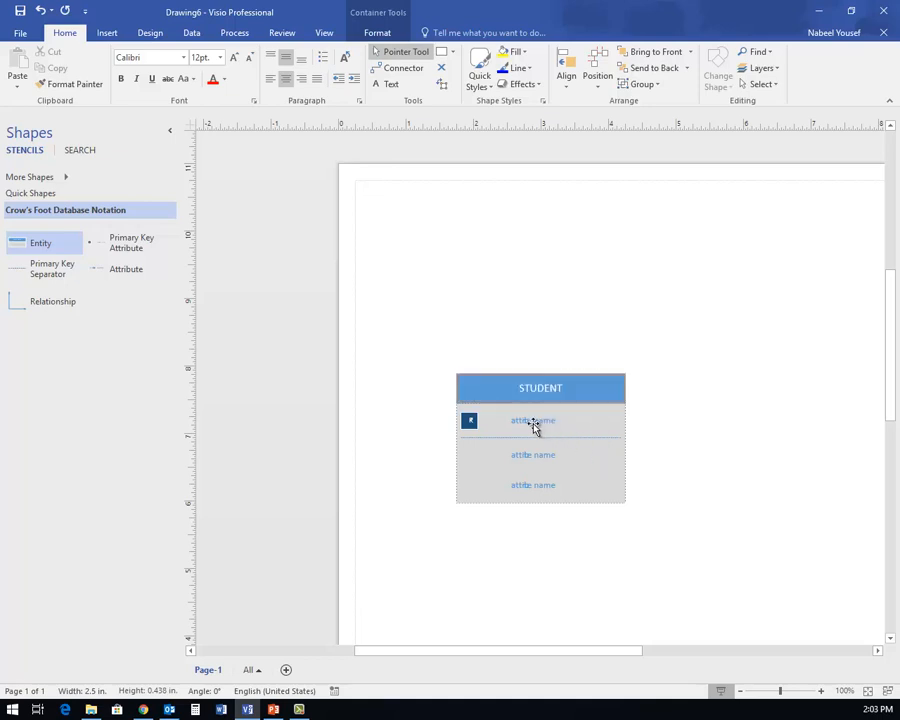
pyautogui.click(565, 426)
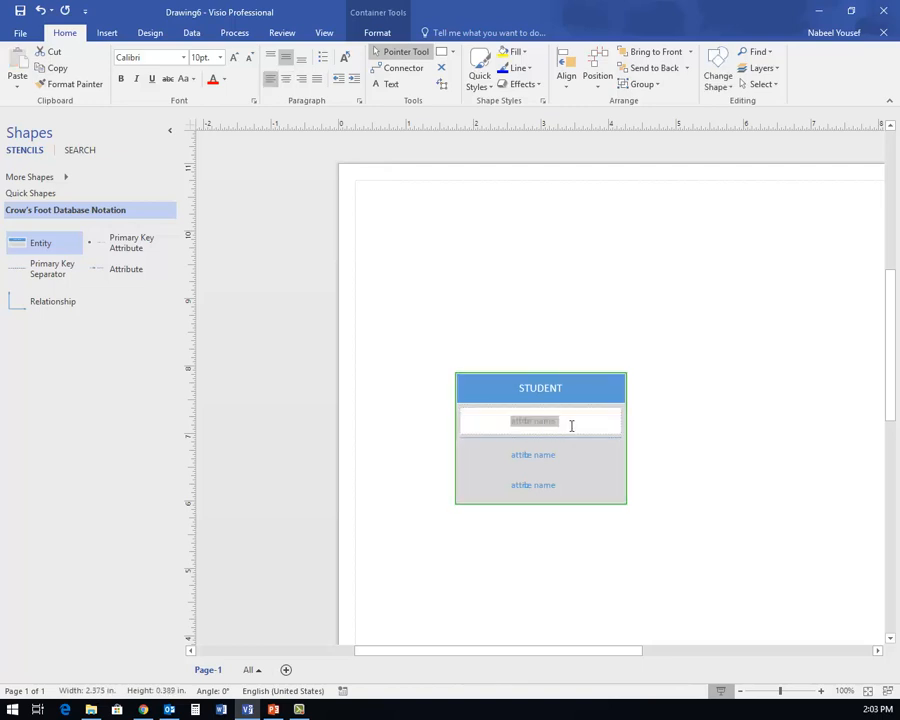
pyautogui.write('ST')
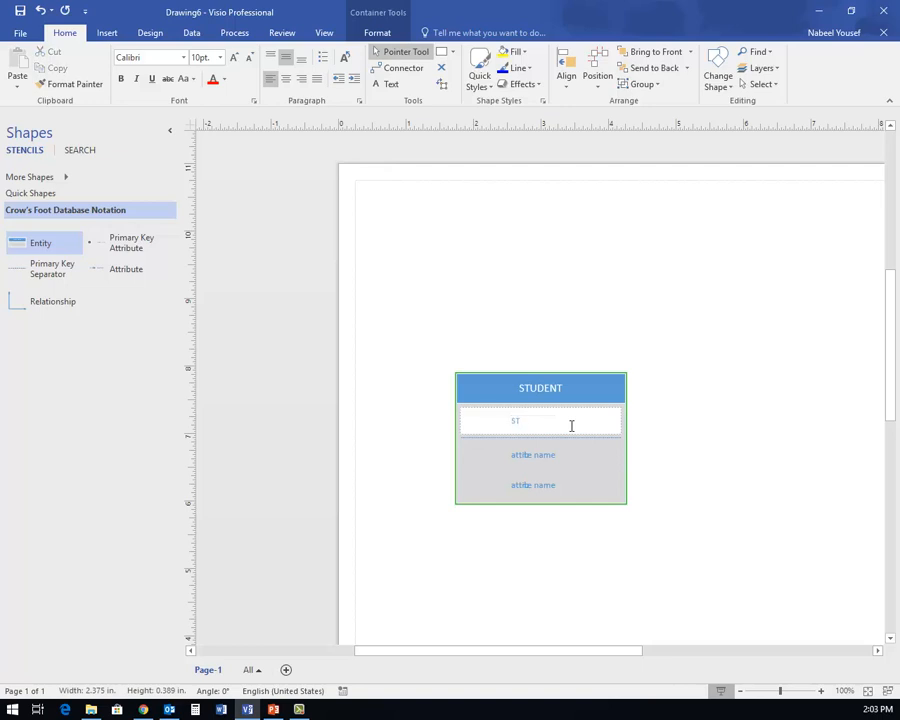
pyautogui.write('UDENT')
pyautogui.click(560, 453)
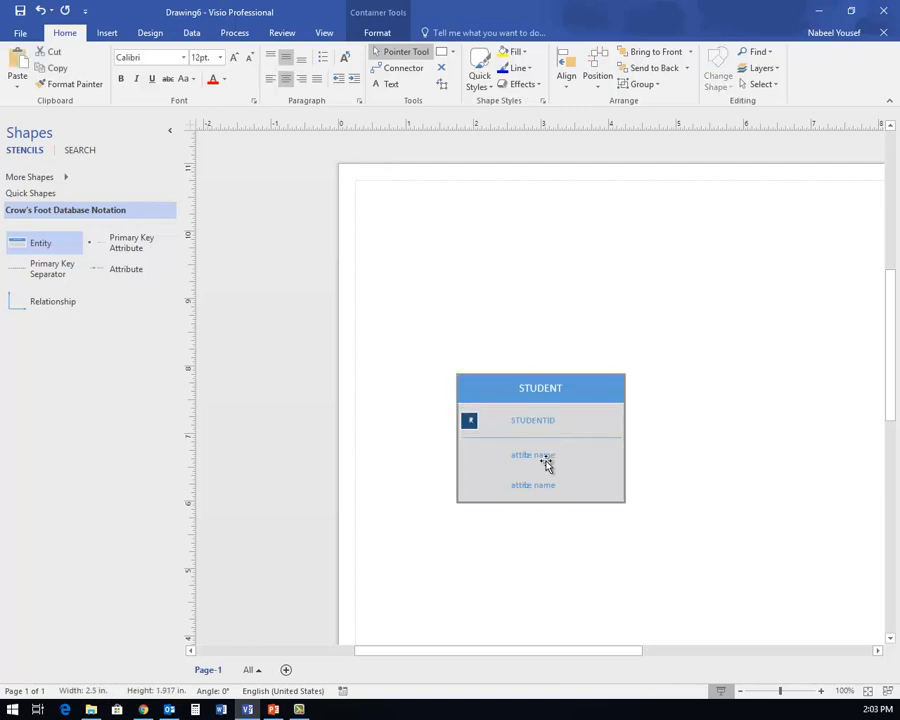
pyautogui.click(546, 461)
pyautogui.write('FName')
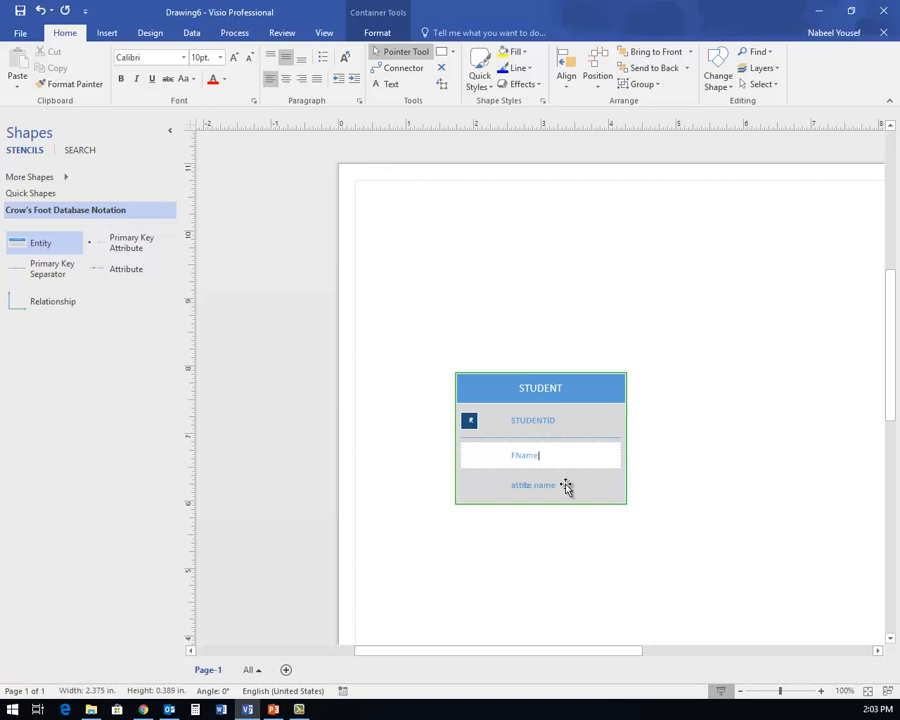
pyautogui.click(558, 485)
pyautogui.write('Lname')
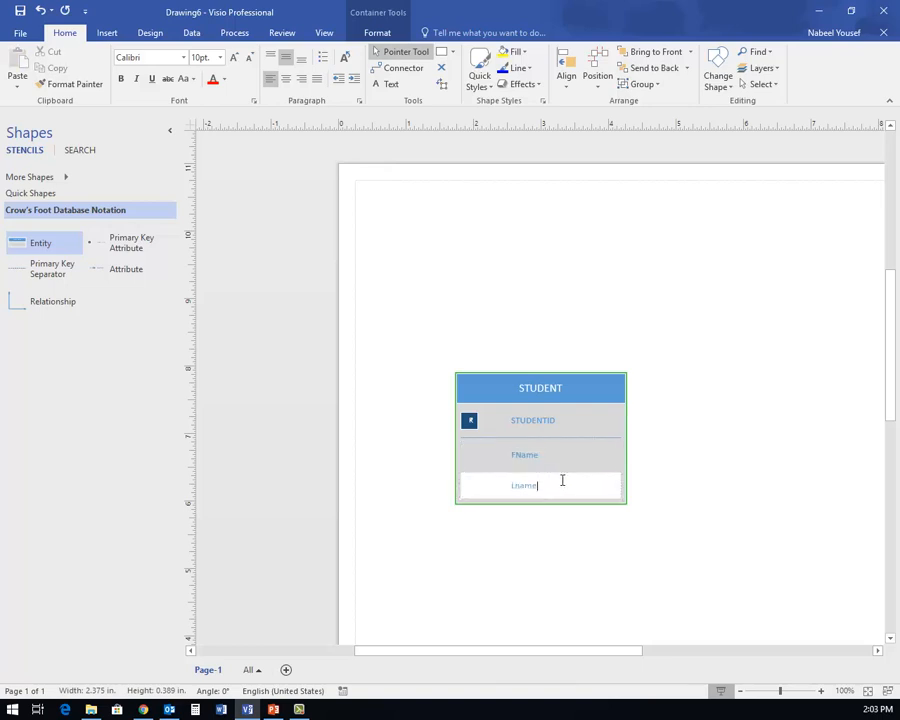
pyautogui.write('N')
# - Add ADDRESS, CITY and STATE attribute rows to STUDENT, plus one more empty row below
pyautogui.click(125, 272)
pyautogui.moveTo(125, 272); pyautogui.dragTo(541, 494)
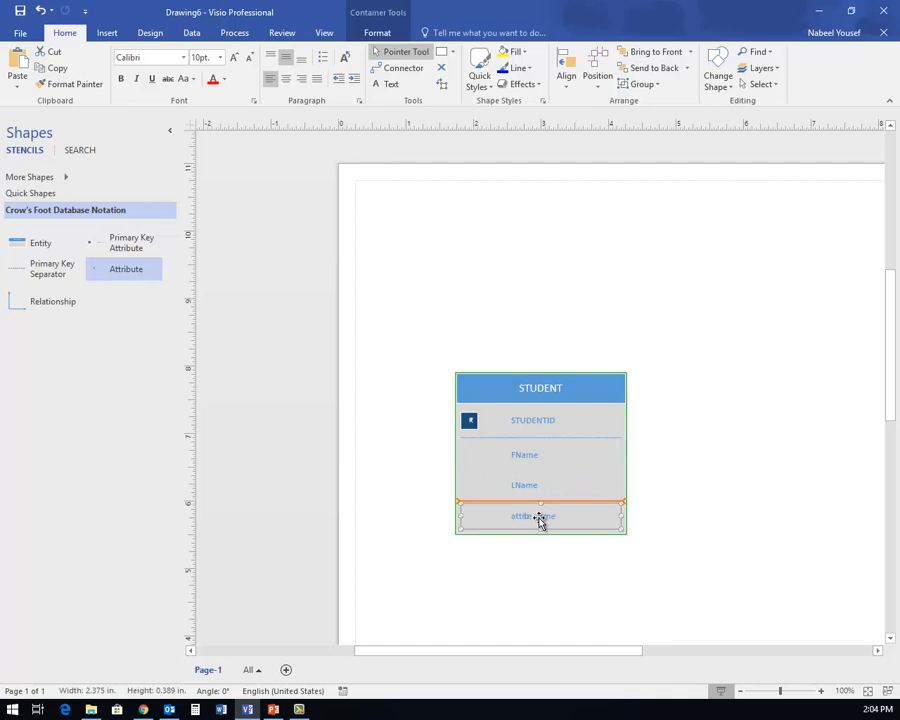
pyautogui.write('S')
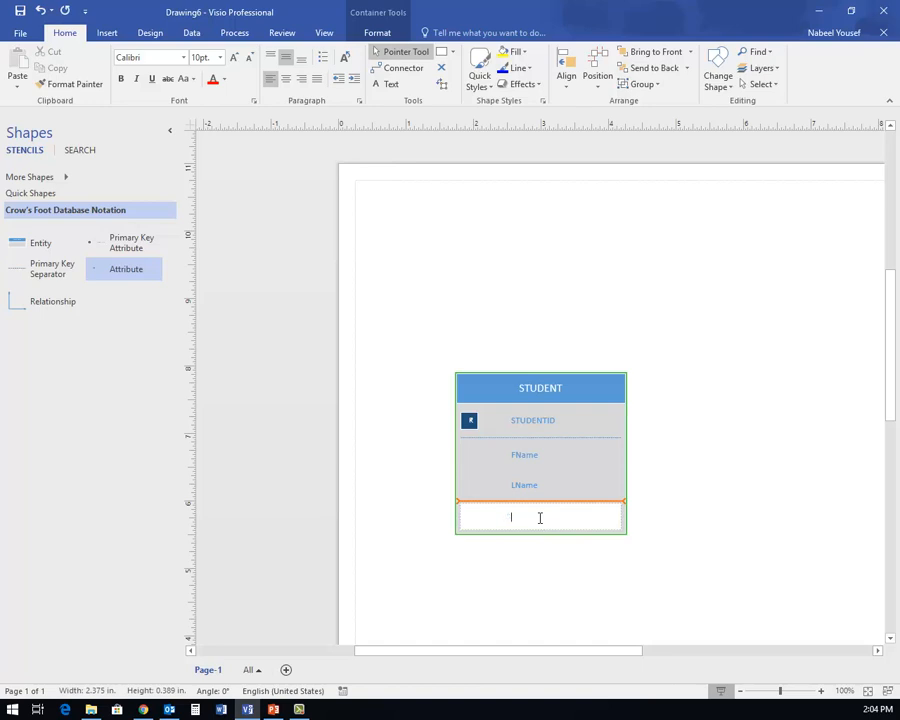
pyautogui.write('DDRESS')
pyautogui.click(384, 538)
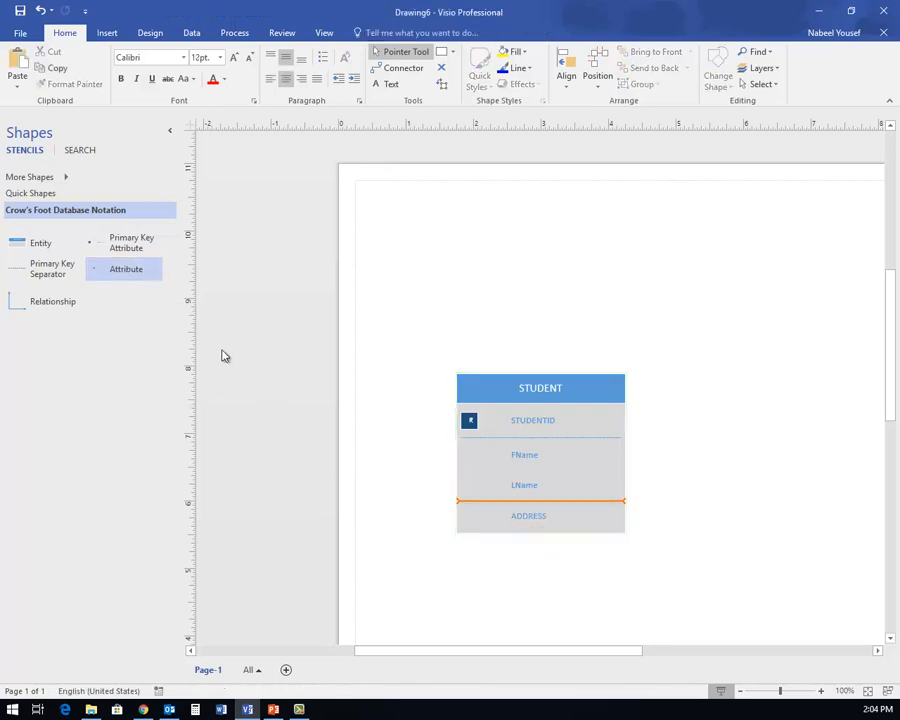
pyautogui.moveTo(126, 272); pyautogui.dragTo(544, 532)
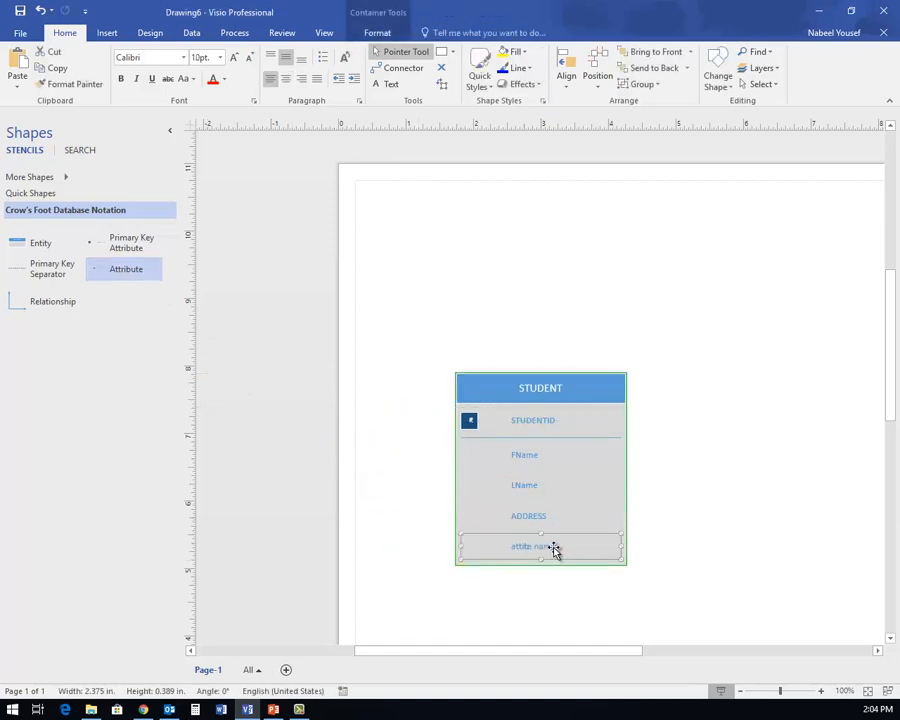
pyautogui.write('CITY')
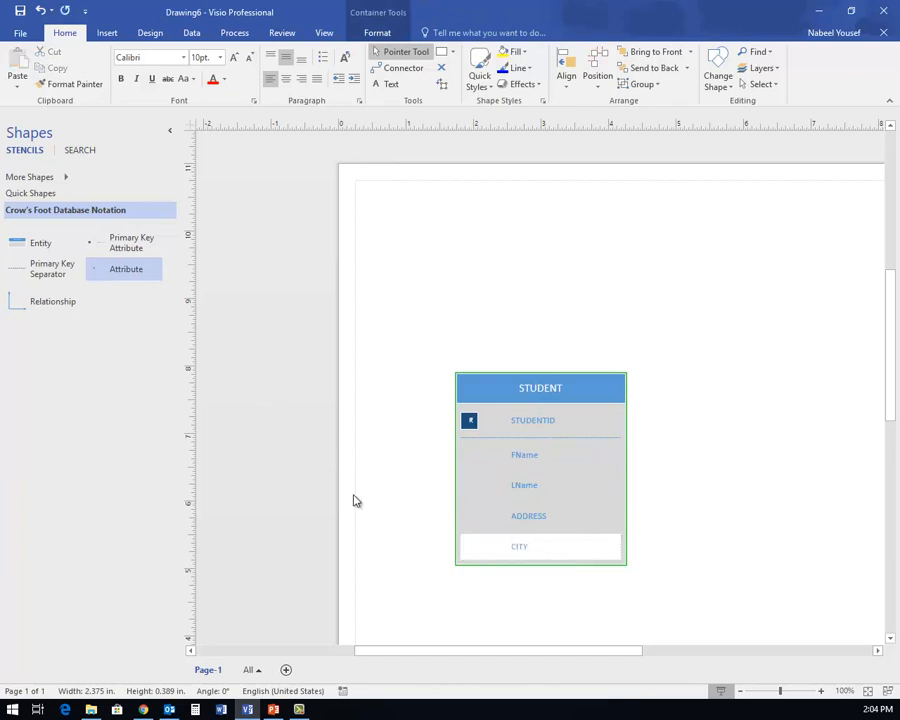
pyautogui.press('Escape')
pyautogui.click(413, 572)
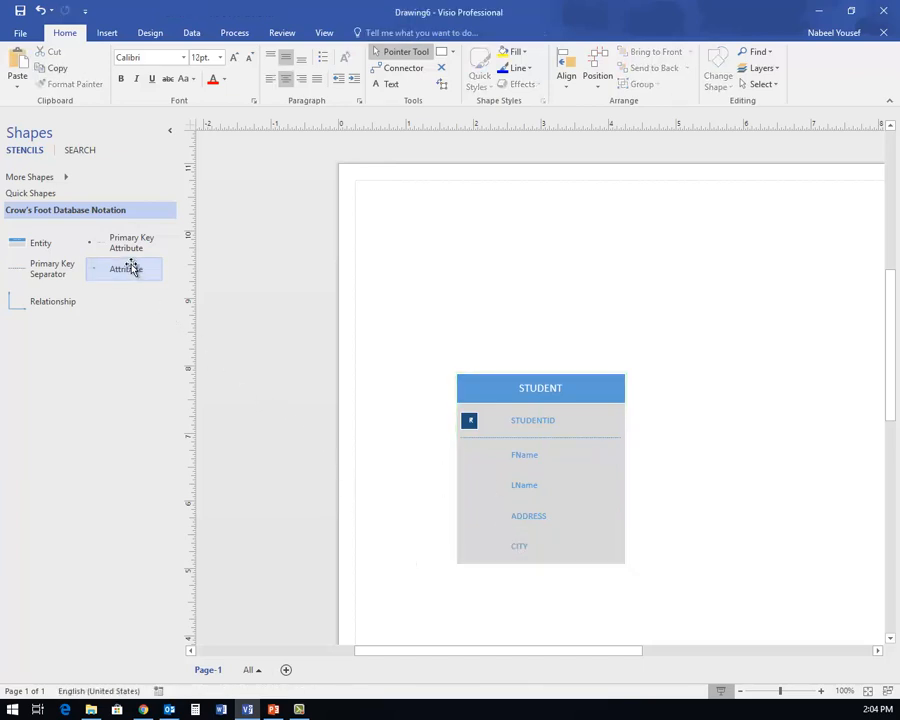
pyautogui.moveTo(153, 291); pyautogui.dragTo(561, 597)
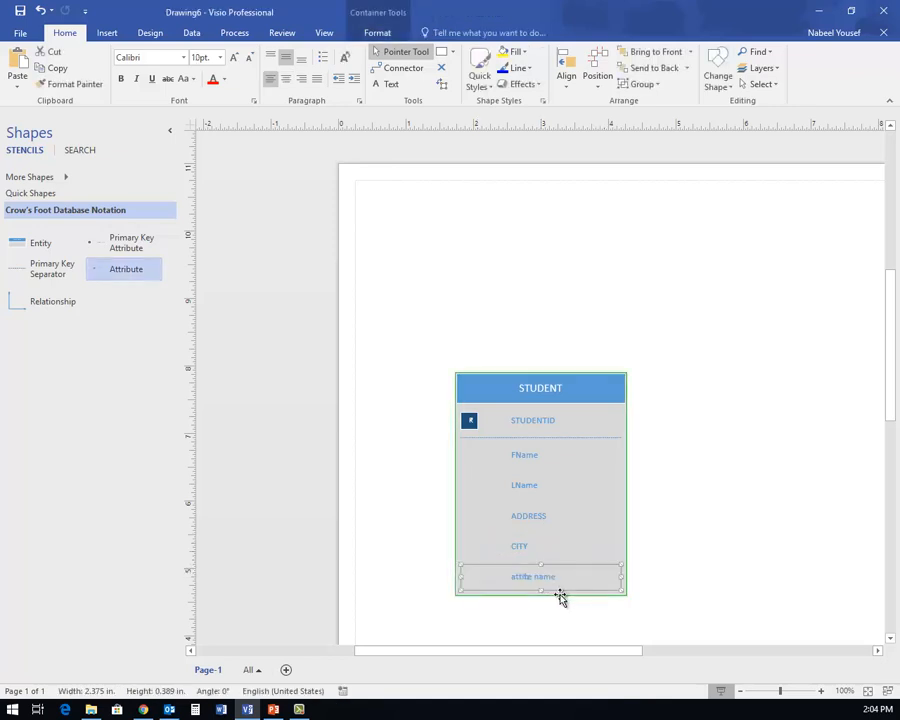
pyautogui.write('Stat')
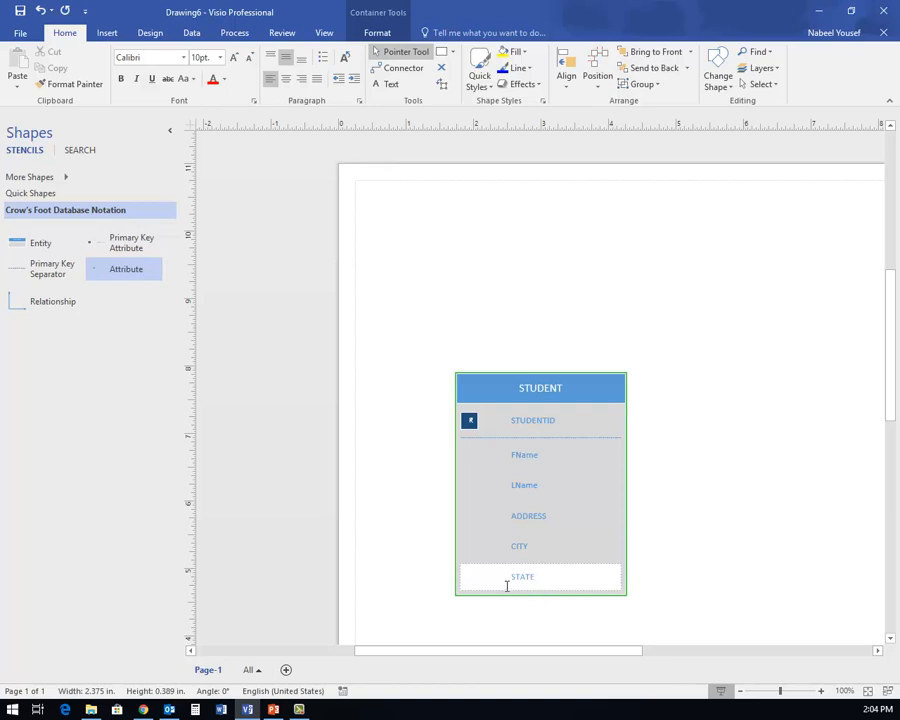
pyautogui.moveTo(135, 273); pyautogui.dragTo(536, 595)
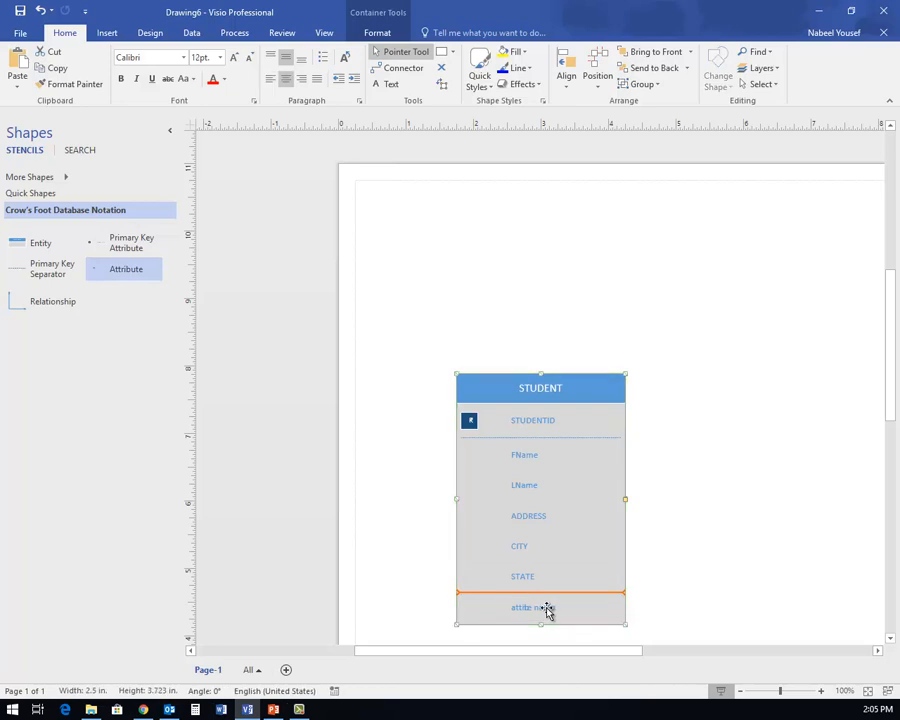
# - Name the new bottom attribute row ZipCode
pyautogui.write('ZI')
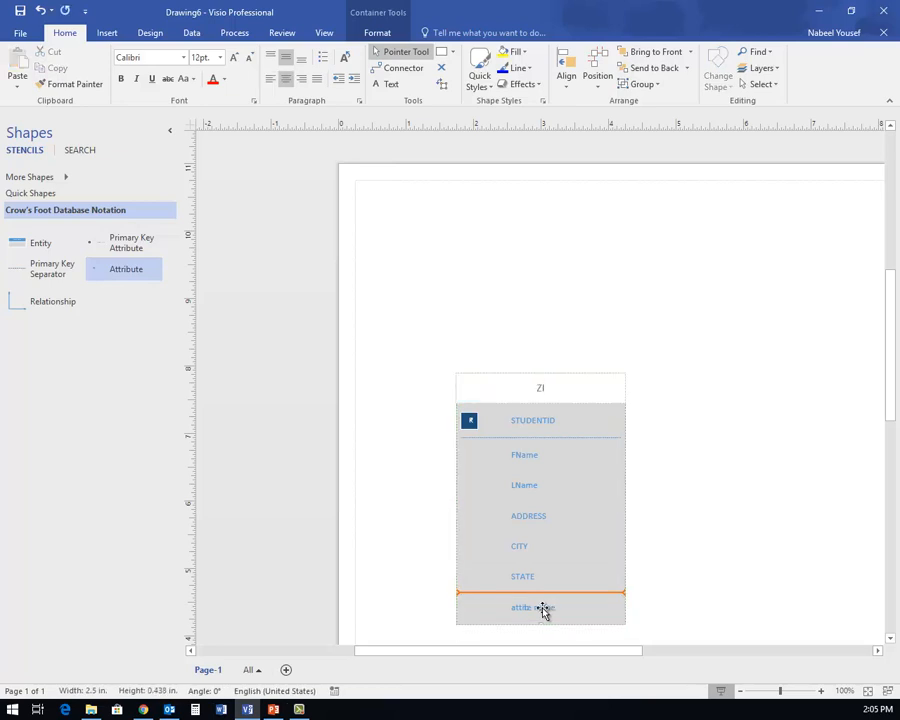
pyautogui.write('P')
pyautogui.click(524, 608)
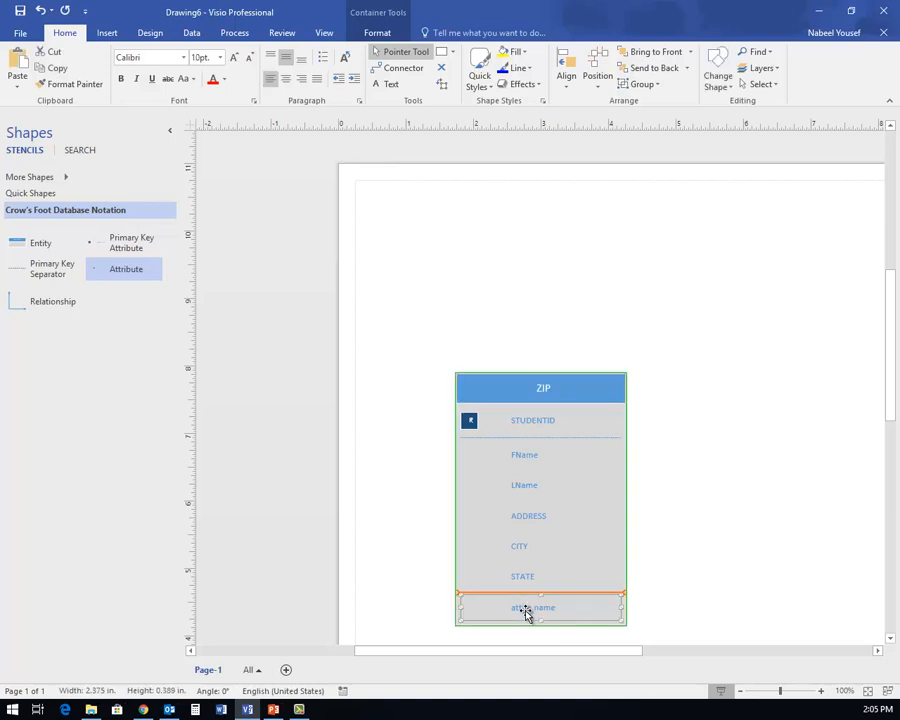
pyautogui.write('ZIP')
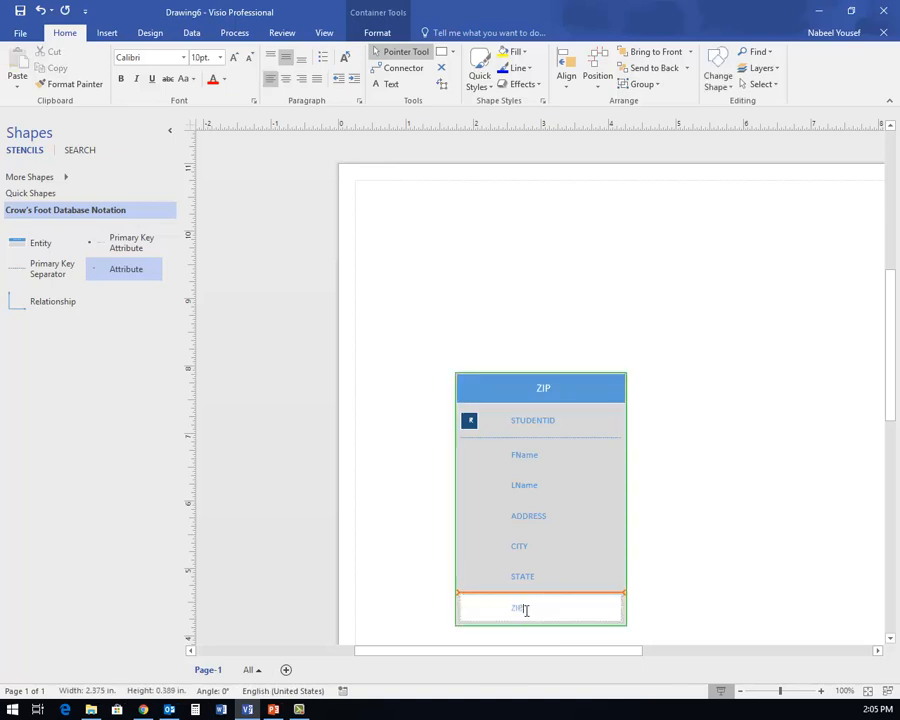
pyautogui.write('CODE')
pyautogui.press('BackSpace')
pyautogui.press('BackSpace')
pyautogui.press('BackSpace')
pyautogui.press('BackSpace')
pyautogui.write('Code')
pyautogui.click(679, 499)
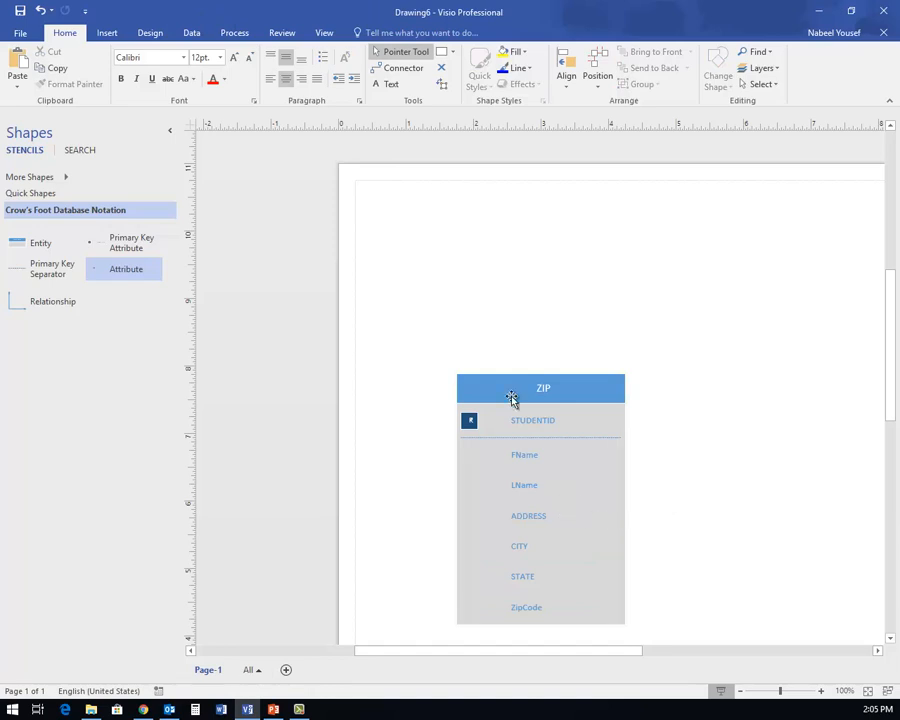
# - Restore the entity heading to STUDENT and move the entity up and left on the page
pyautogui.doubleClick(544, 396)
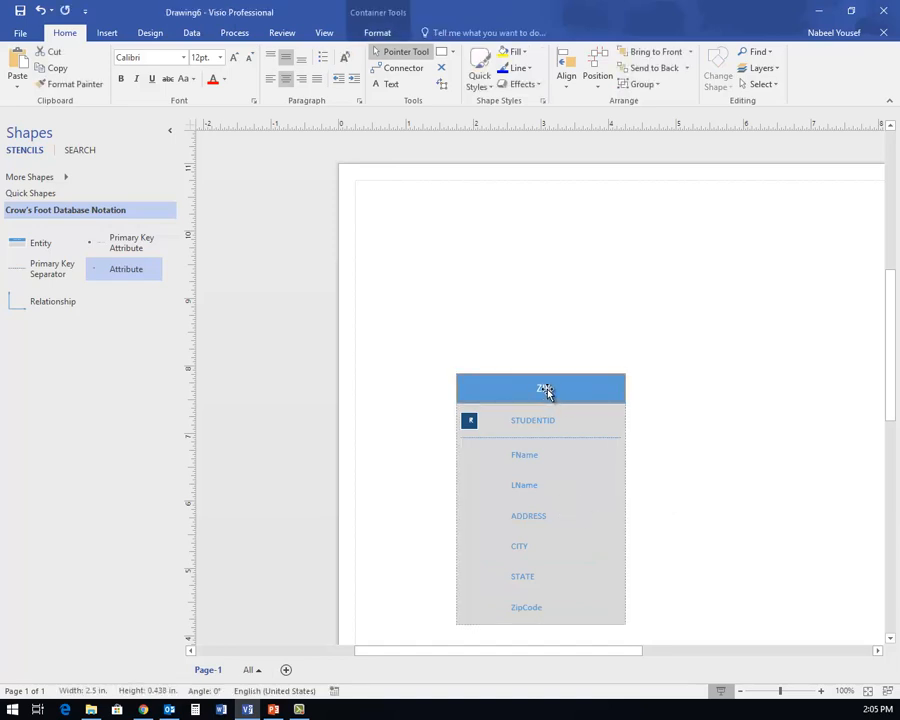
pyautogui.write('STUDENT')
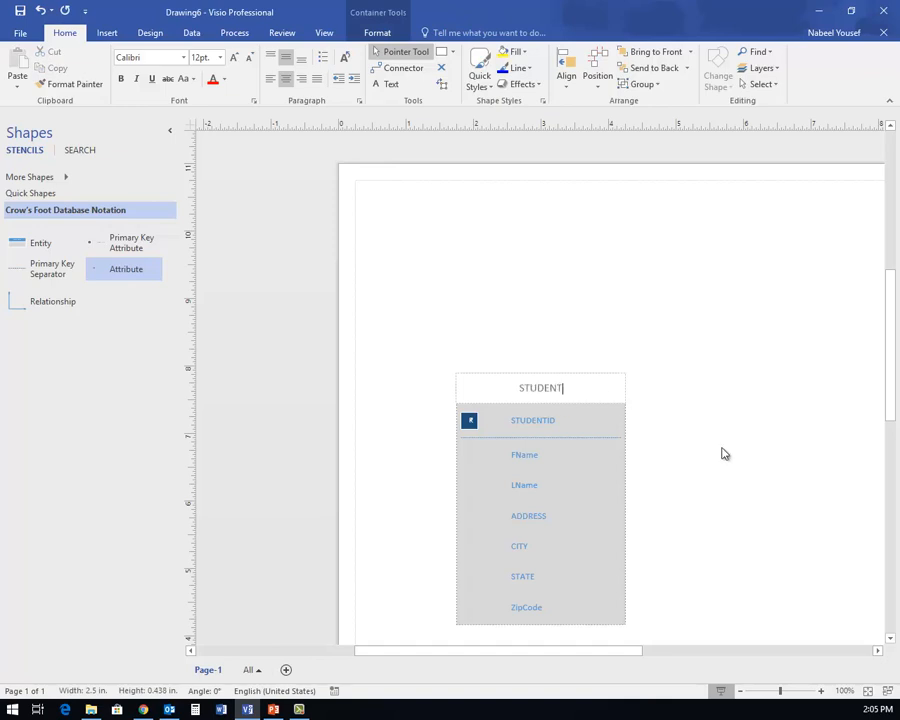
pyautogui.click(700, 440)
pyautogui.moveTo(493, 388); pyautogui.dragTo(437, 272)
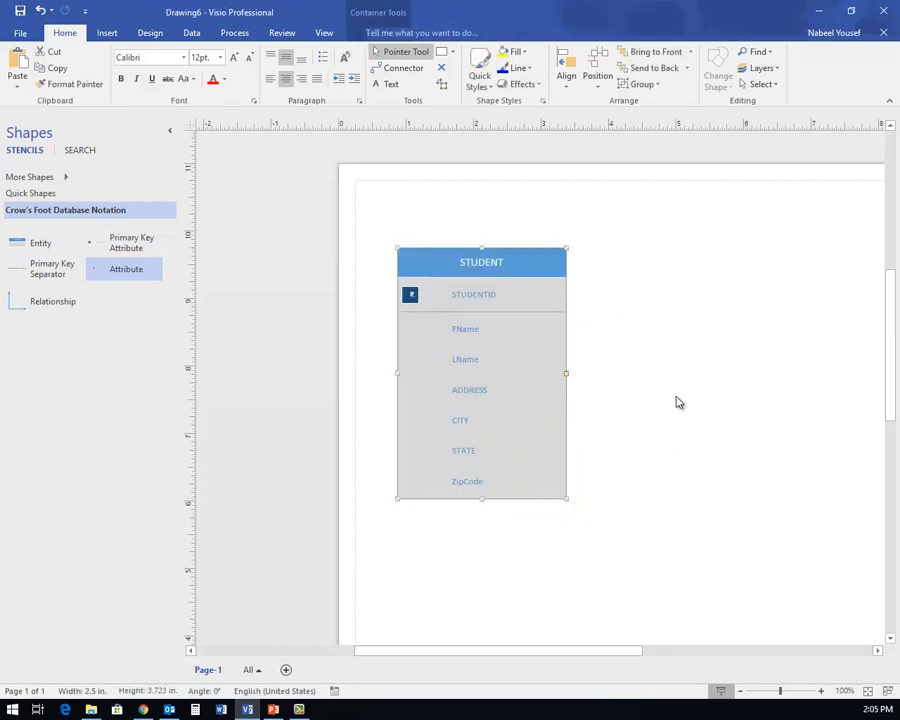
pyautogui.click(758, 503)
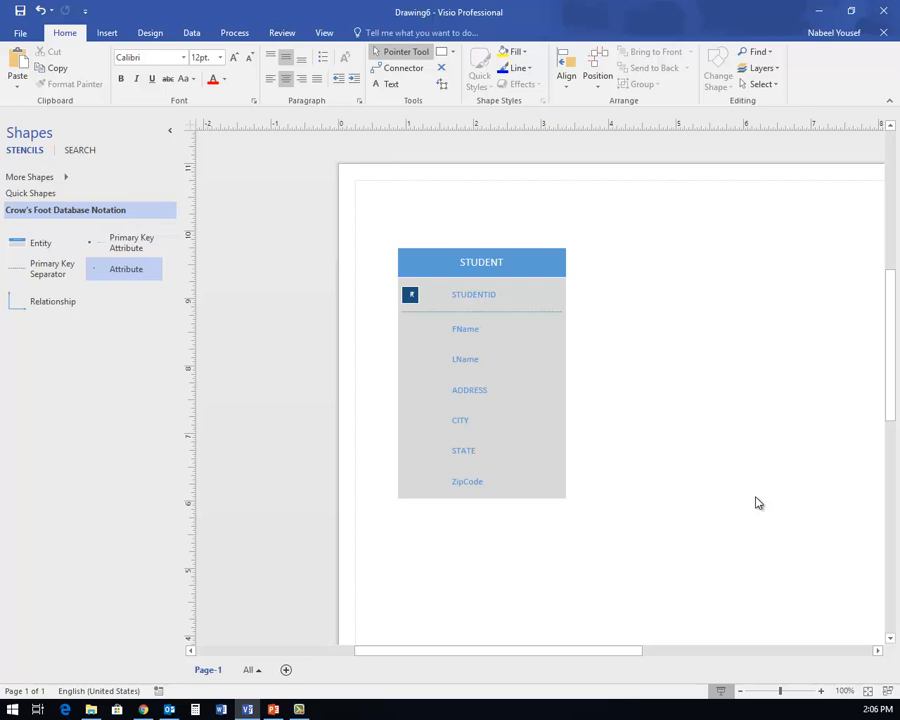
# - Add a new entity to the right of STUDENT and name it COURSES
pyautogui.click(38, 247)
pyautogui.moveTo(38, 247); pyautogui.dragTo(726, 392)
pyautogui.click(745, 388)
pyautogui.write('Courses')
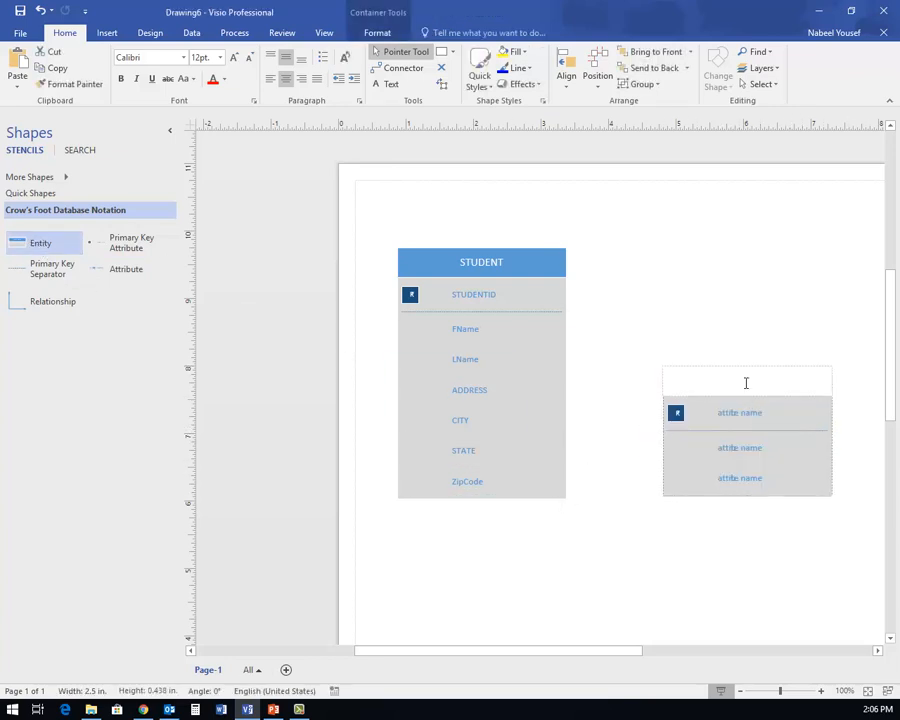
pyautogui.press('BackSpace')
pyautogui.press('BackSpace')
pyautogui.press('BackSpace')
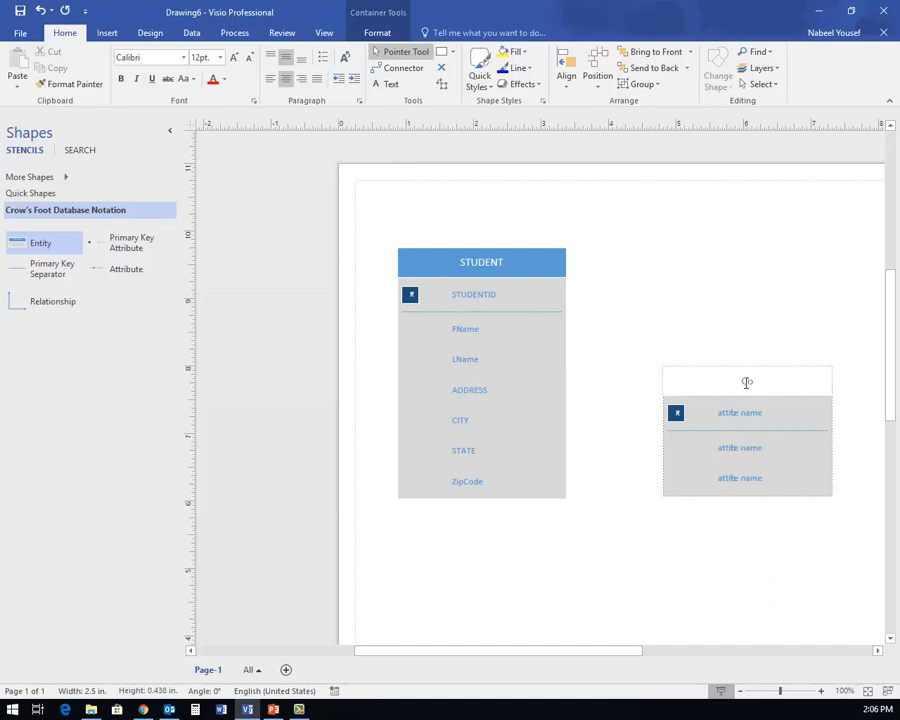
pyautogui.write('COURSES')
# - Set the COURSES attributes to COURSEID and COURSEName
pyautogui.click(744, 413)
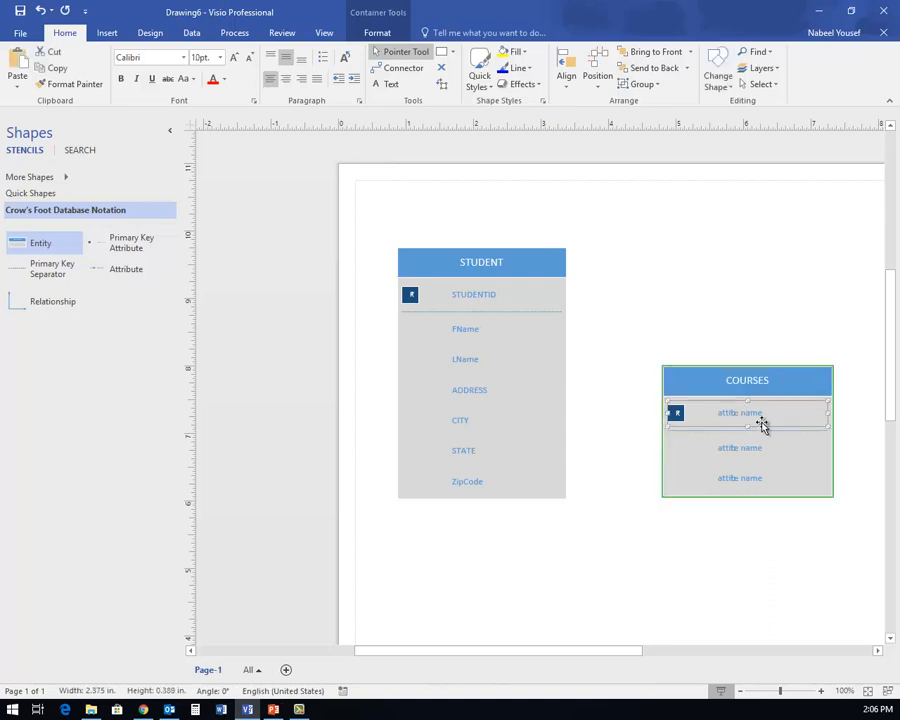
pyautogui.write('COURSEID')
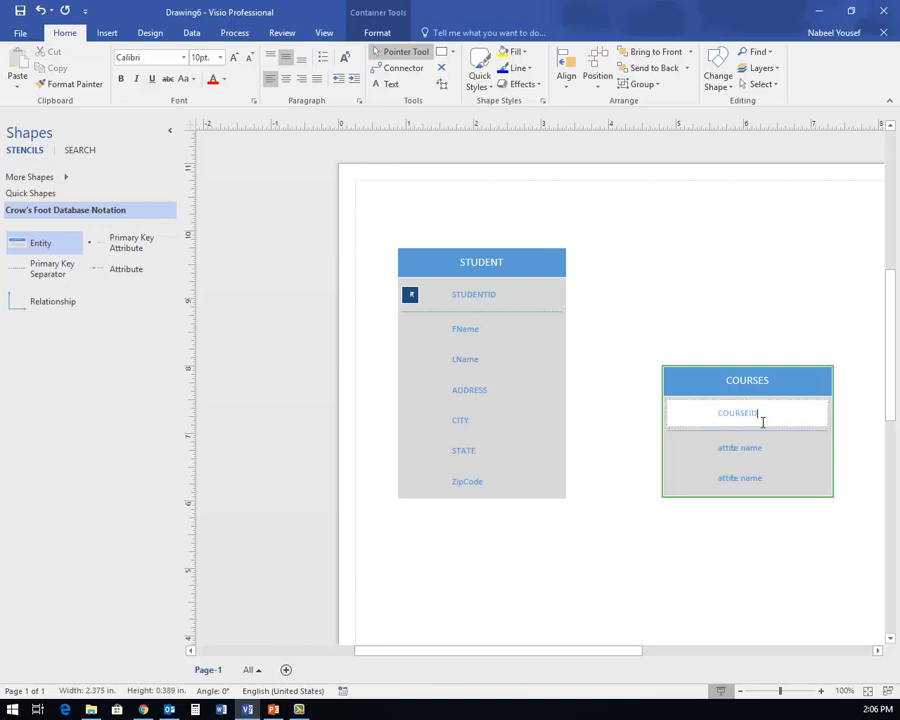
pyautogui.click(758, 451)
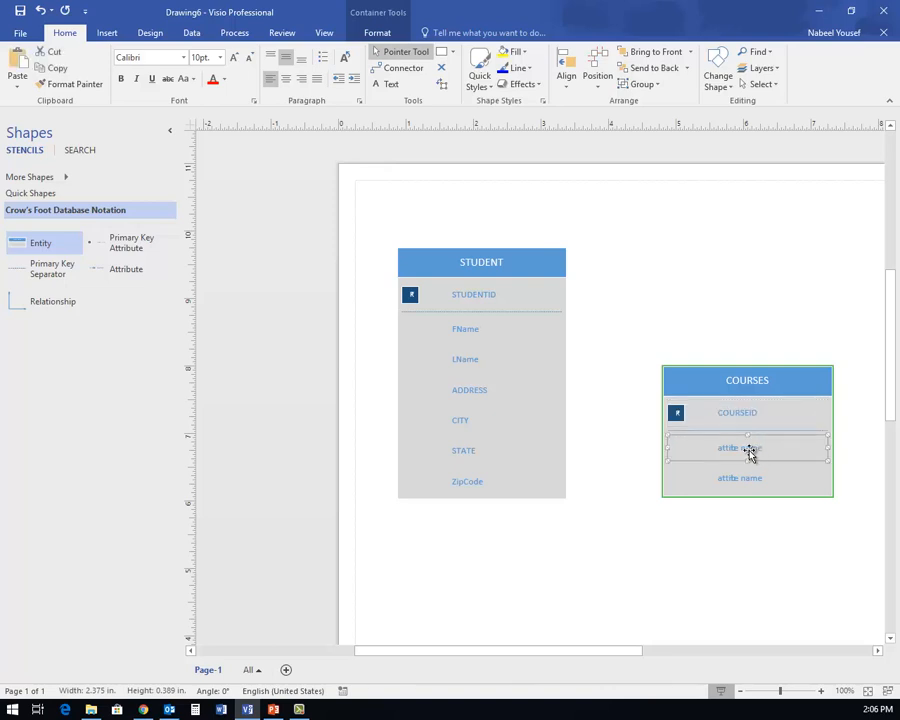
pyautogui.doubleClick(756, 452)
pyautogui.write('COURSEName')
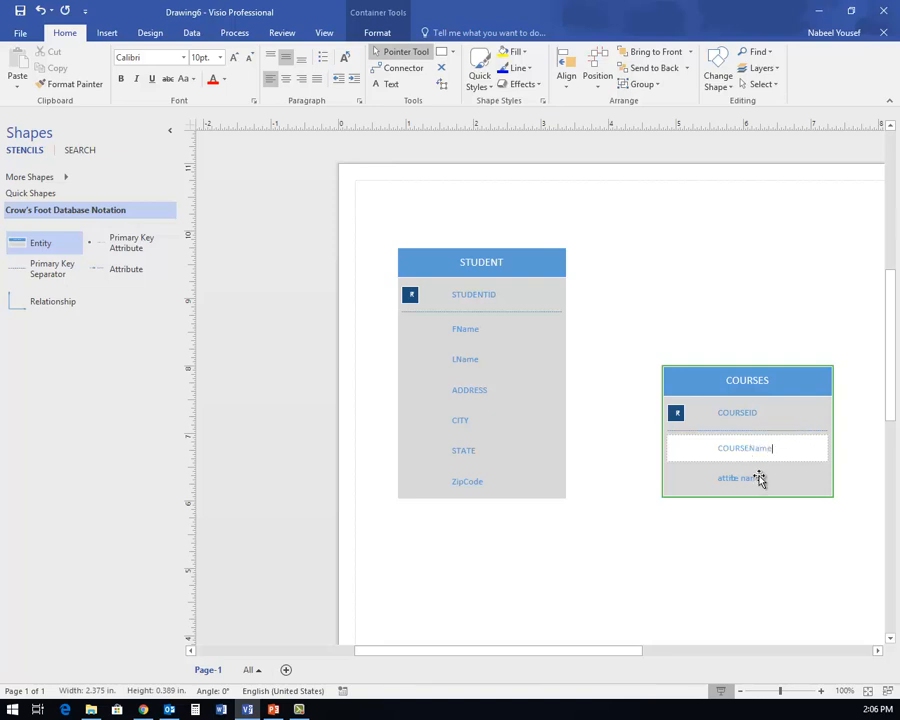
# - Enter COURSENU as the third attribute below COURSEName and move COURSES slightly up
pyautogui.click(752, 479)
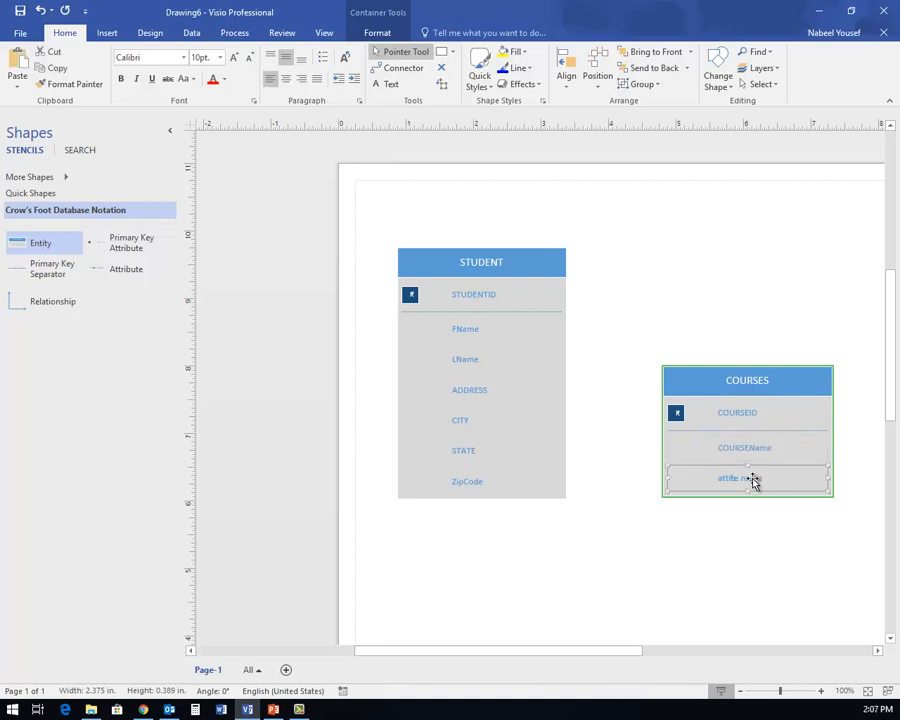
pyautogui.doubleClick(754, 481)
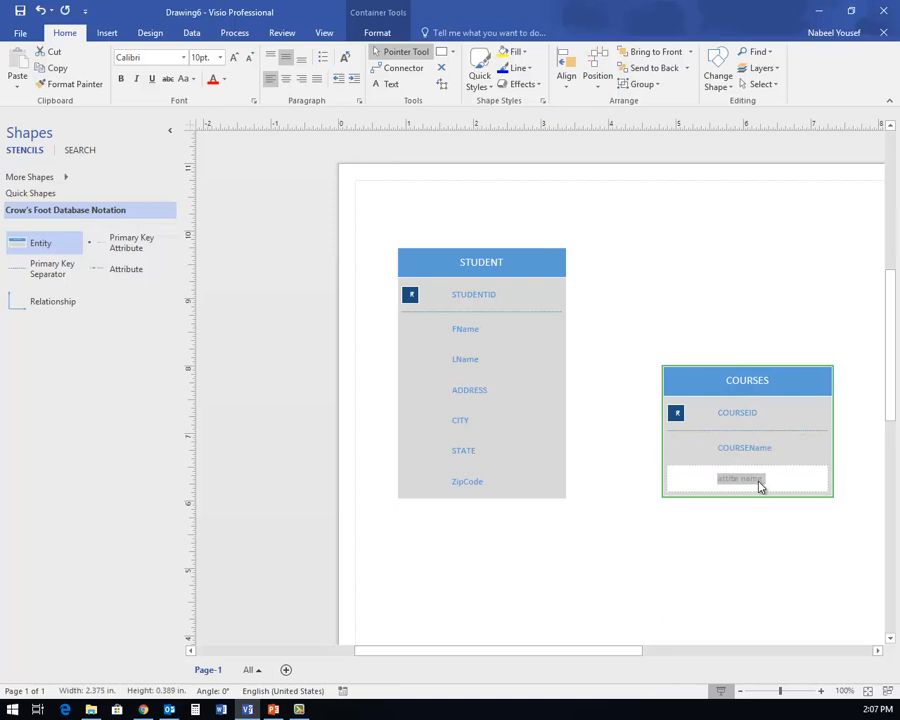
pyautogui.write('COURSENU')
pyautogui.click(754, 540)
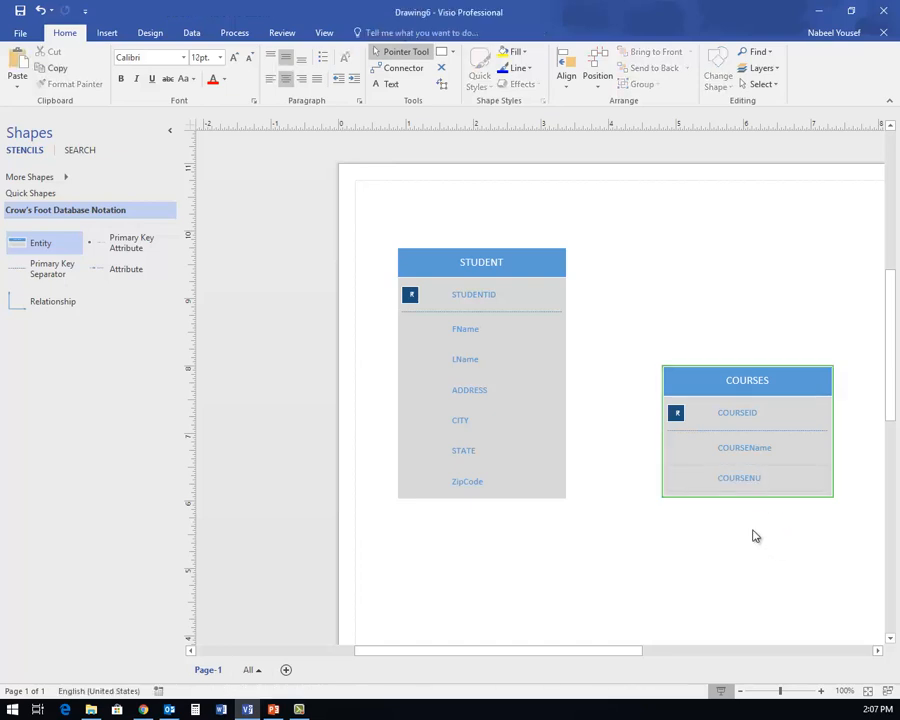
pyautogui.moveTo(707, 382); pyautogui.dragTo(703, 328)
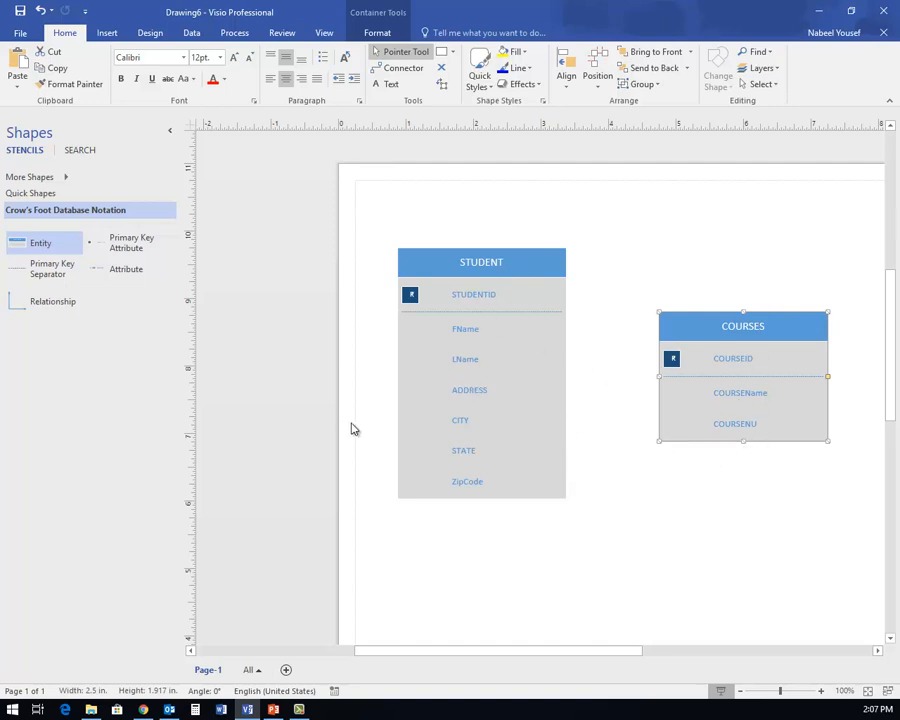
# - Add a Relationship connector and glue its start to STUDENT's right edge
pyautogui.click(44, 307)
pyautogui.moveTo(44, 307); pyautogui.dragTo(614, 352)
pyautogui.click(566, 392)
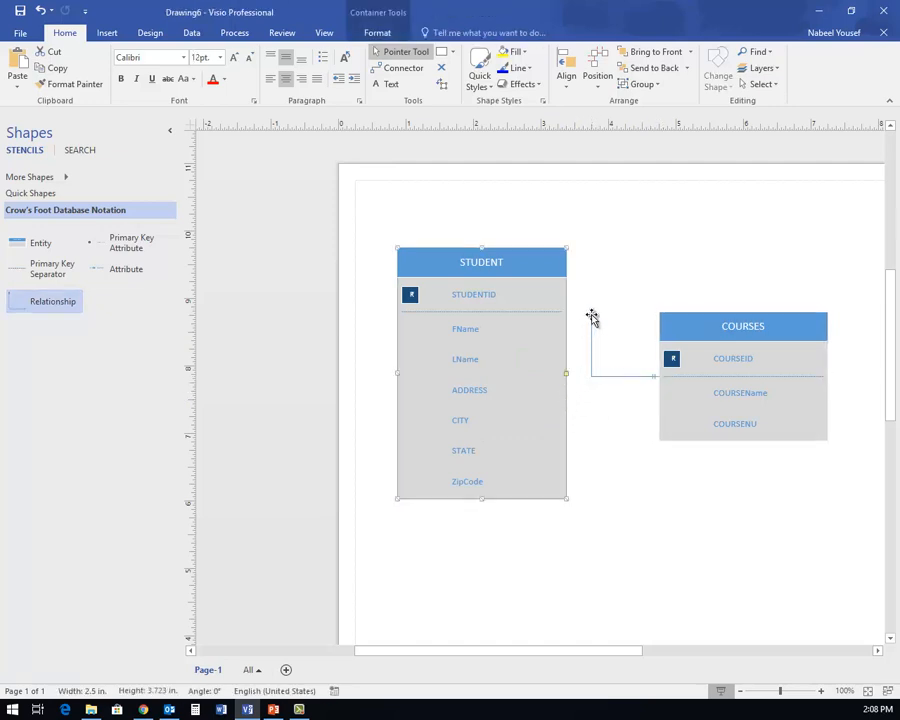
pyautogui.moveTo(588, 318)
pyautogui.mouseDown()
pyautogui.moveTo(569, 372)
pyautogui.moveTo(583, 368)
pyautogui.moveTo(591, 316)
pyautogui.mouseUp()
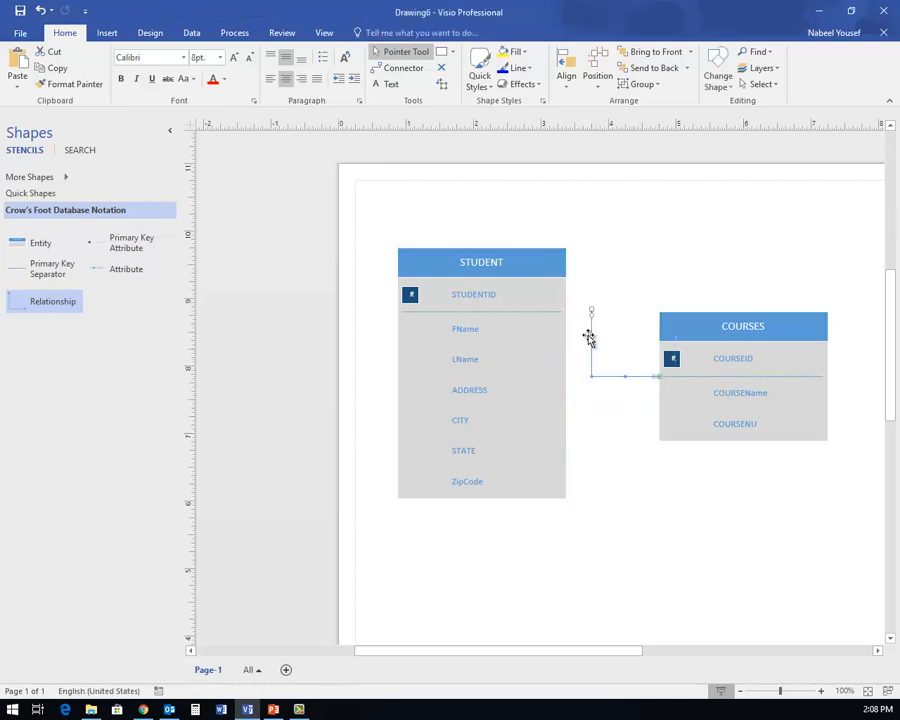
pyautogui.click(606, 422)
pyautogui.click(560, 364)
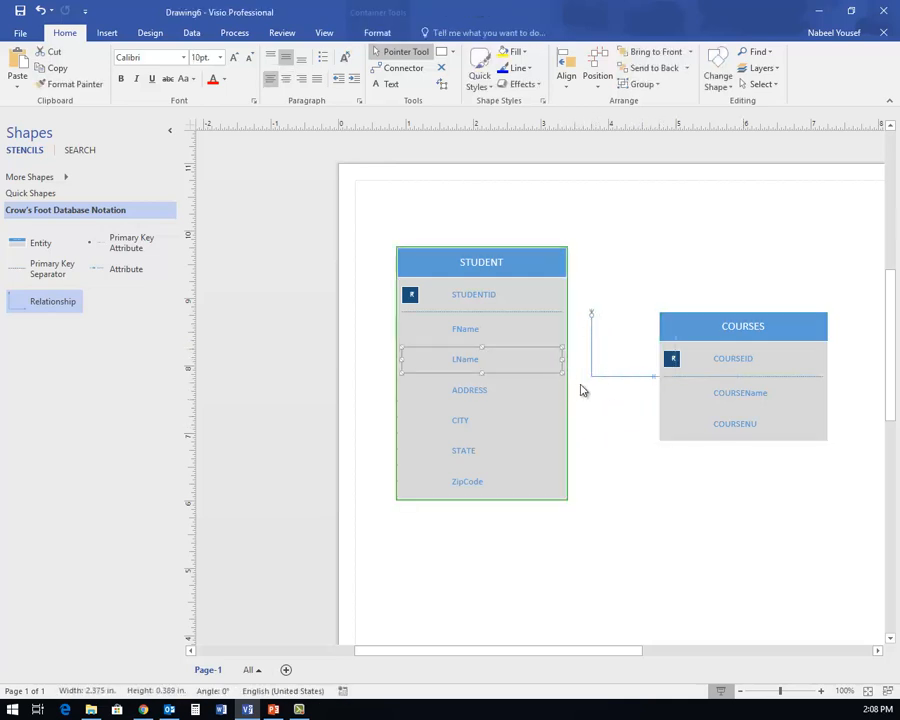
pyautogui.click(560, 410)
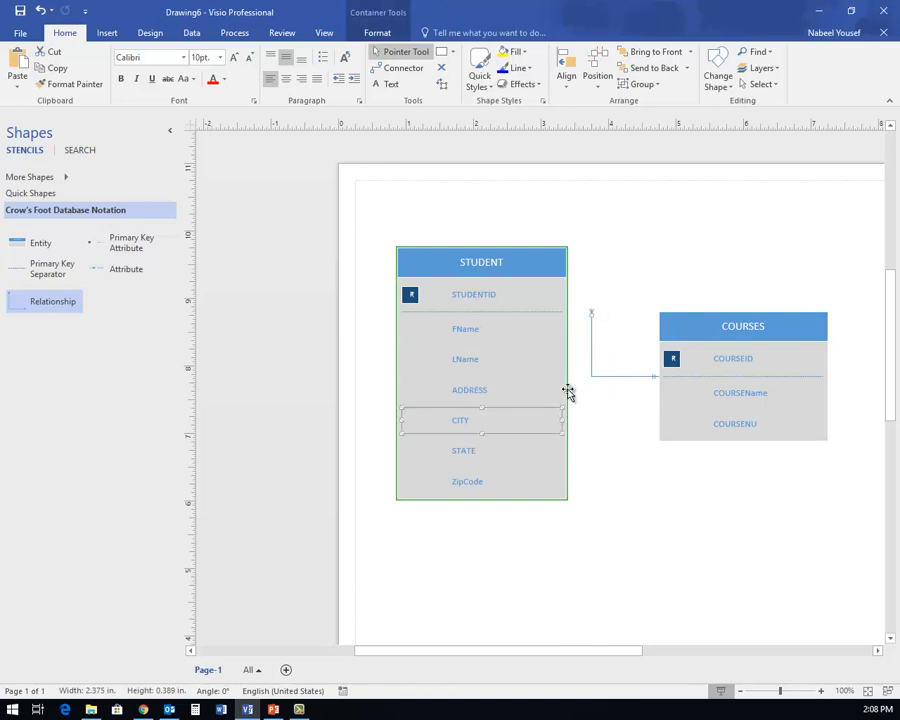
pyautogui.click(556, 279)
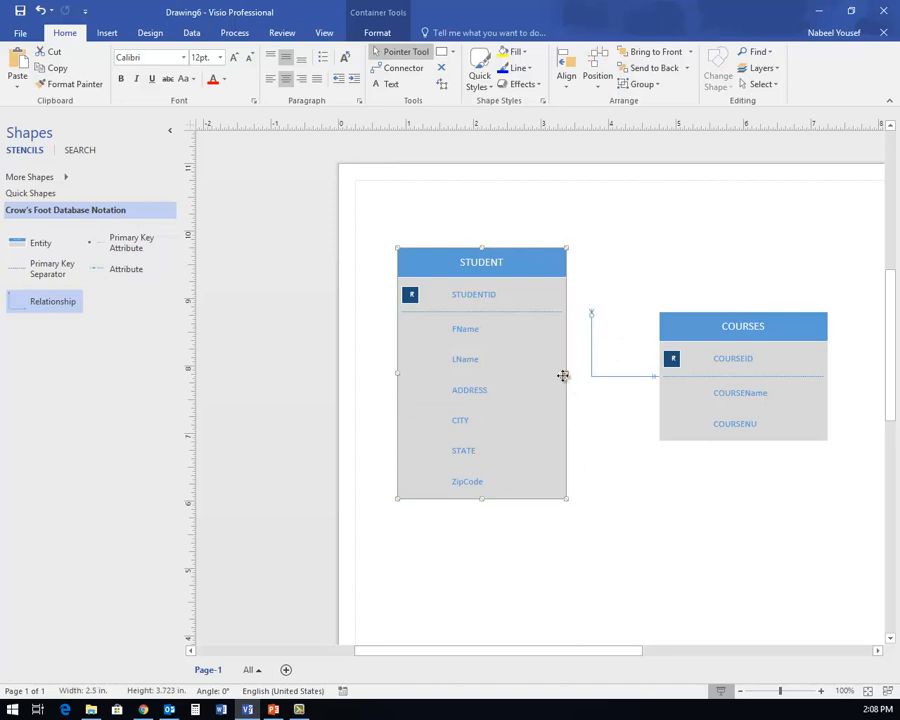
pyautogui.moveTo(593, 316); pyautogui.dragTo(568, 374)
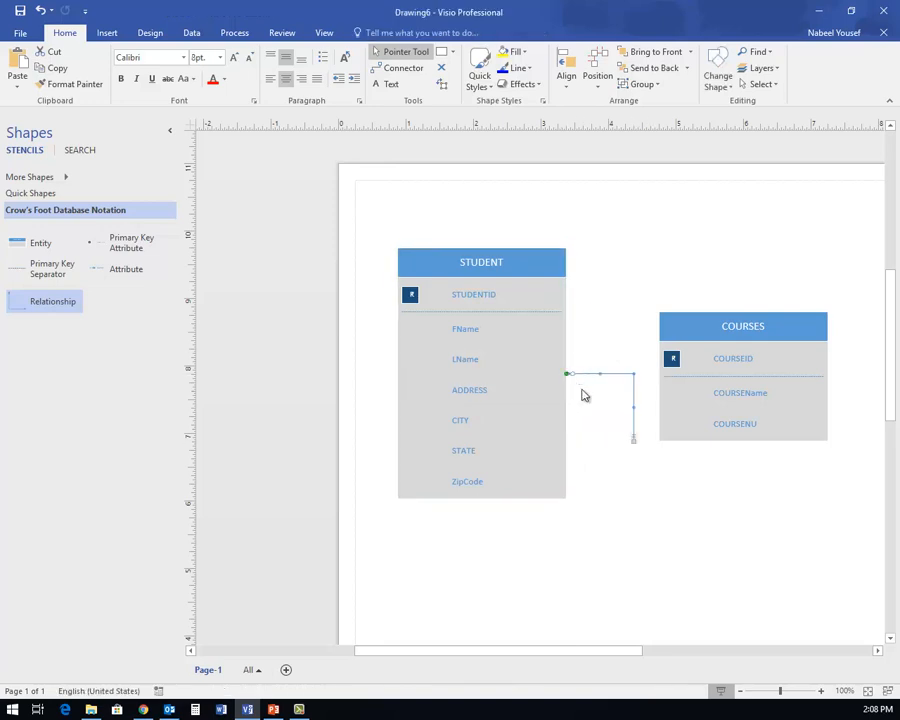
# - Glue the connector's other end to COURSES, nudging COURSES and re-gluing both ends
pyautogui.moveTo(633, 438); pyautogui.dragTo(657, 374)
pyautogui.click(640, 466)
pyautogui.moveTo(697, 332)
pyautogui.mouseDown()
pyautogui.moveTo(703, 317)
pyautogui.moveTo(701, 330)
pyautogui.moveTo(692, 316)
pyautogui.moveTo(700, 345)
pyautogui.mouseUp()
pyautogui.click(652, 503)
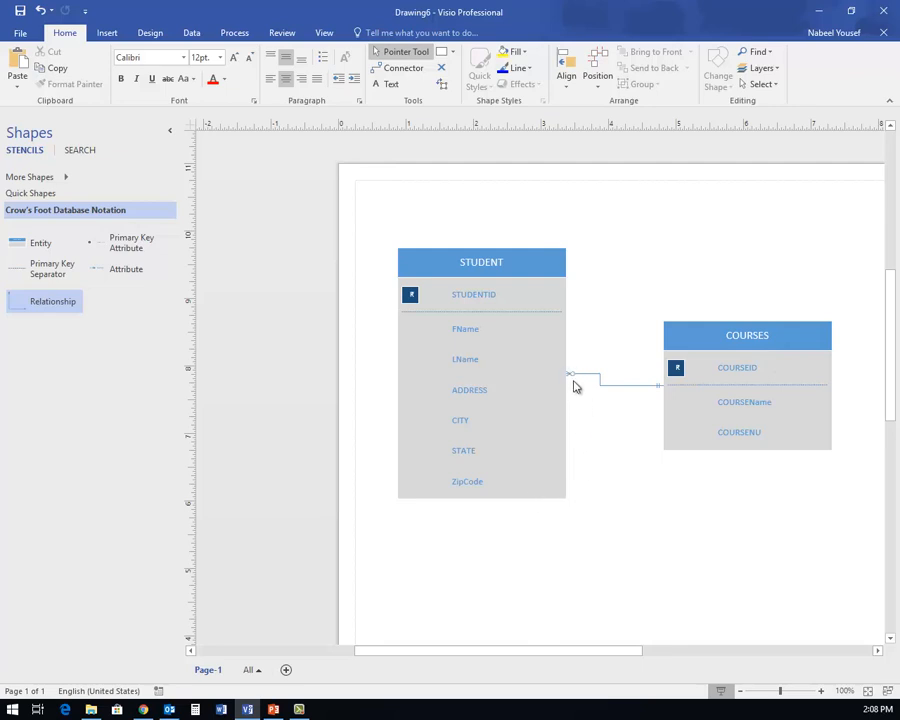
pyautogui.moveTo(576, 383); pyautogui.dragTo(572, 420)
pyautogui.moveTo(662, 392); pyautogui.dragTo(660, 390)
pyautogui.moveTo(569, 381); pyautogui.dragTo(578, 392)
pyautogui.moveTo(662, 394)
pyautogui.mouseDown()
pyautogui.moveTo(646, 388)
pyautogui.moveTo(656, 397)
pyautogui.mouseUp()
pyautogui.moveTo(657, 386); pyautogui.dragTo(646, 395)
pyautogui.click(645, 391)
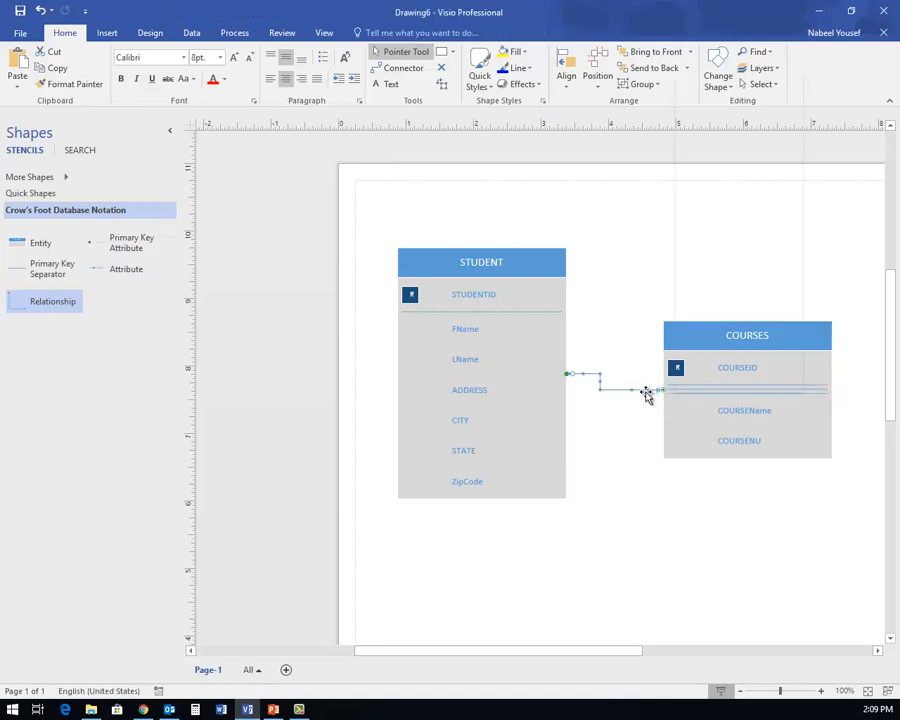
# - Set the relationship connector's end symbol to 1 or more
pyautogui.rightClick(646, 393)
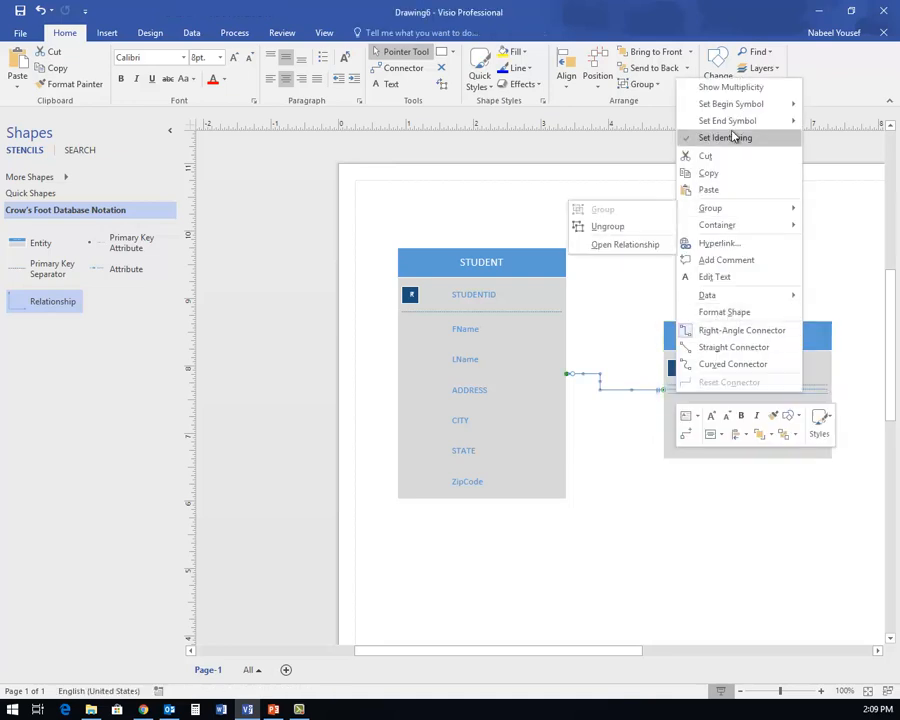
pyautogui.moveTo(733, 127)
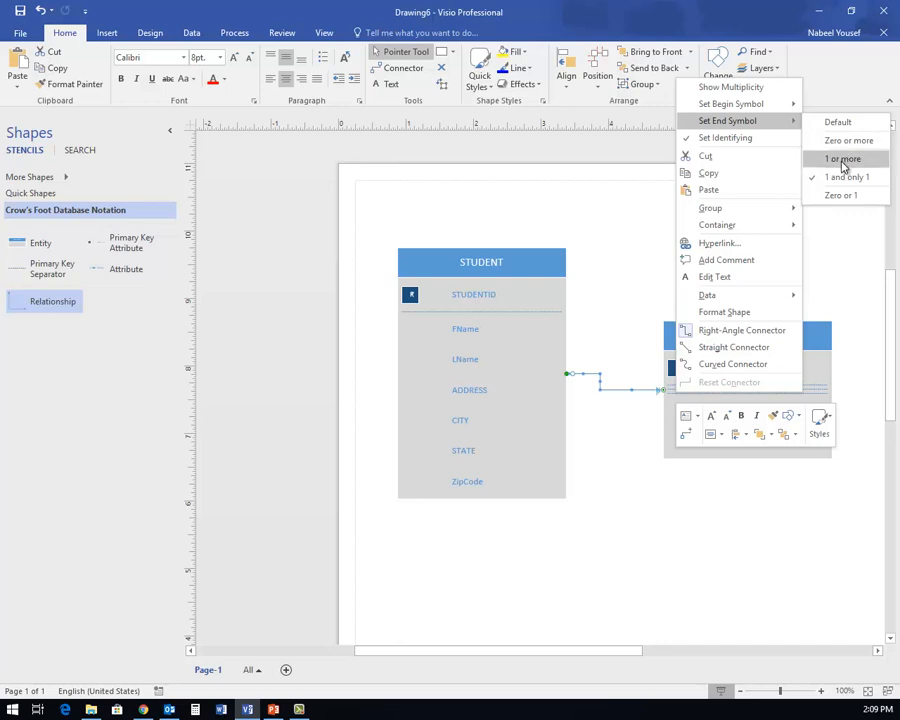
pyautogui.click(842, 160)
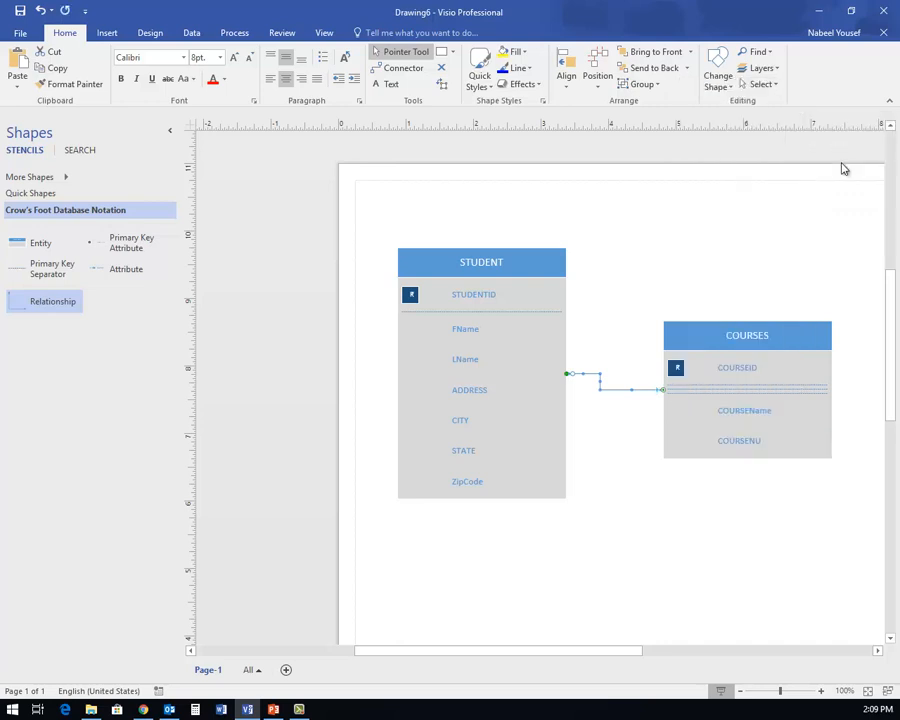
pyautogui.click(647, 496)
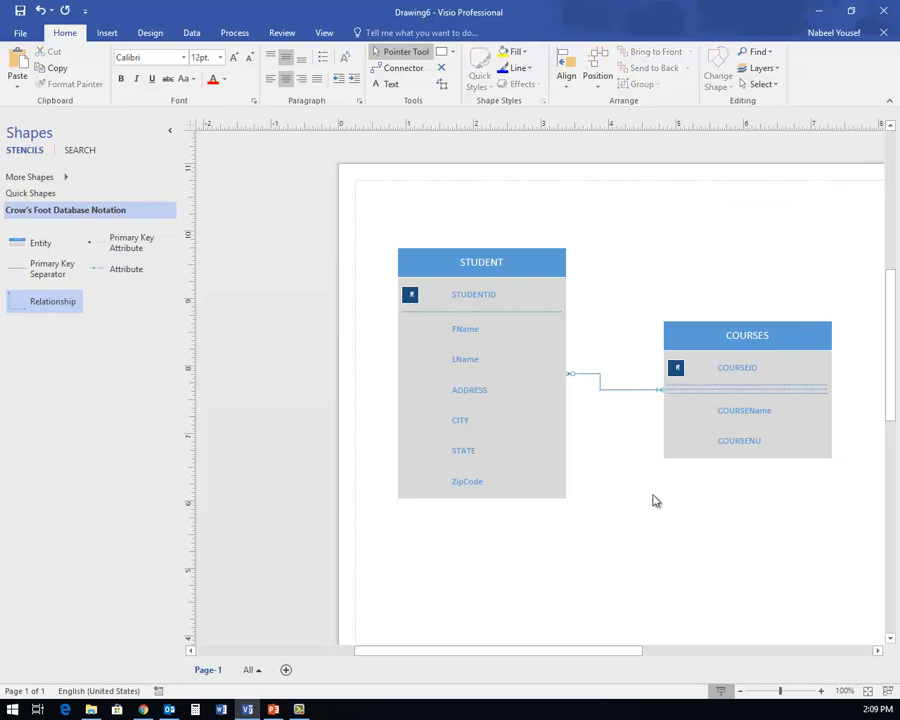
pyautogui.click(659, 394)
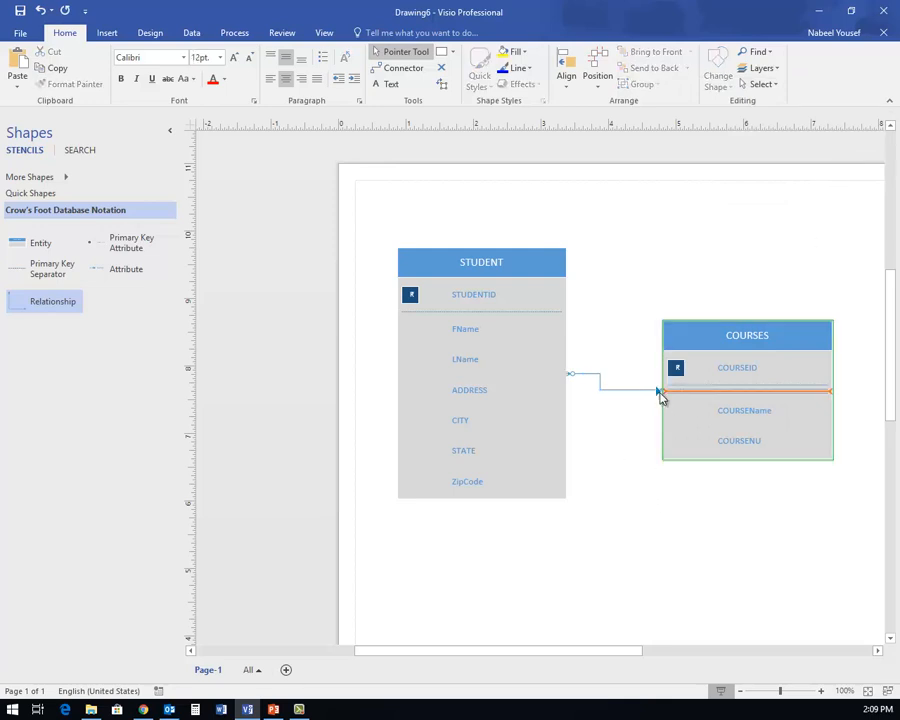
pyautogui.click(617, 499)
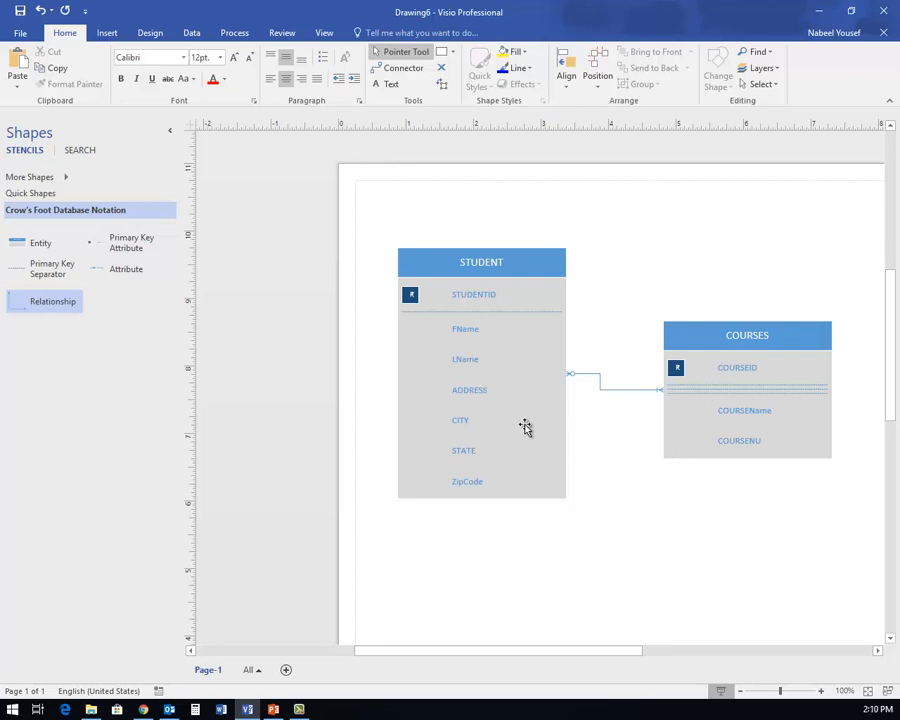
pyautogui.click(574, 373)
pyautogui.moveTo(575, 373); pyautogui.dragTo(583, 390)
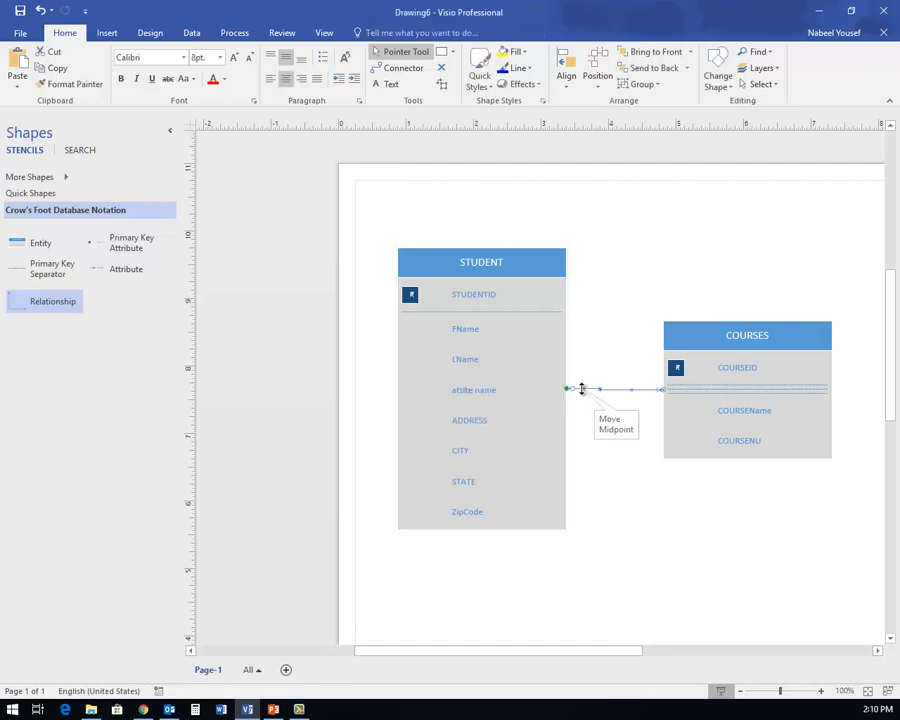
pyautogui.rightClick(590, 389)
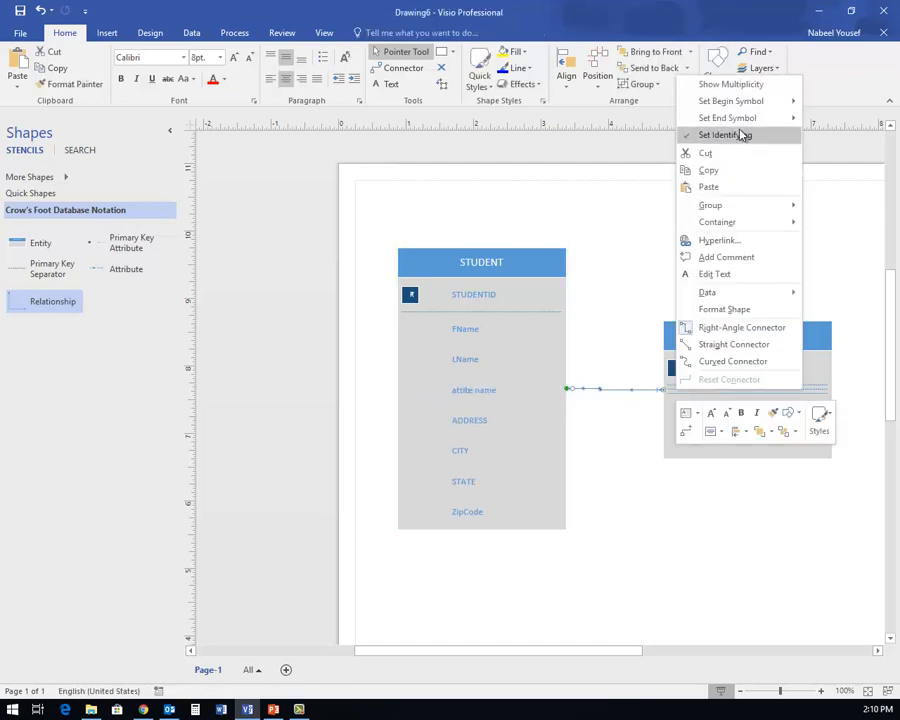
pyautogui.moveTo(741, 124)
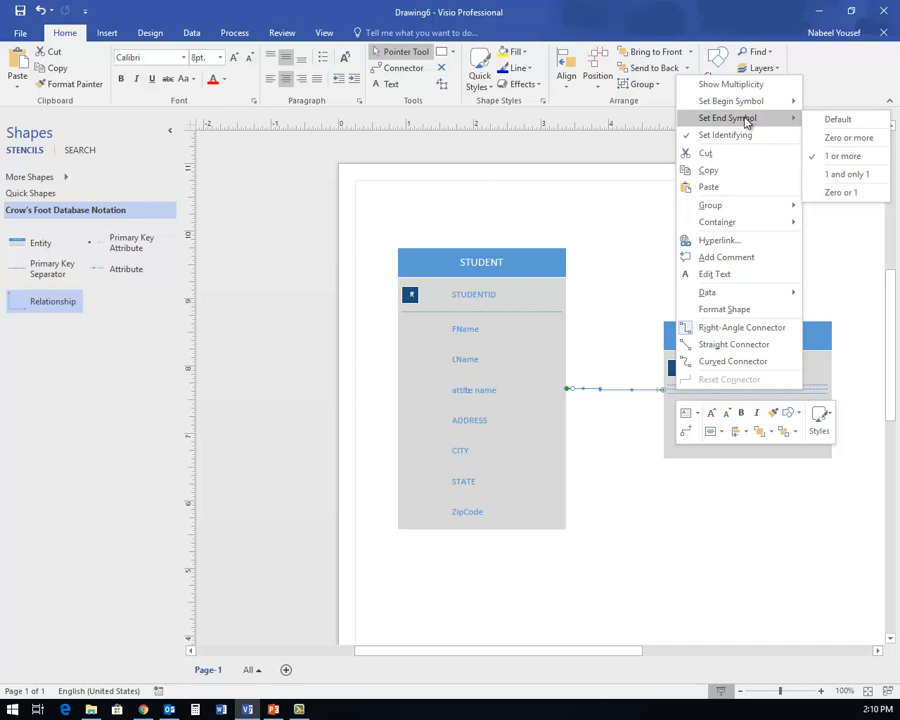
pyautogui.click(614, 430)
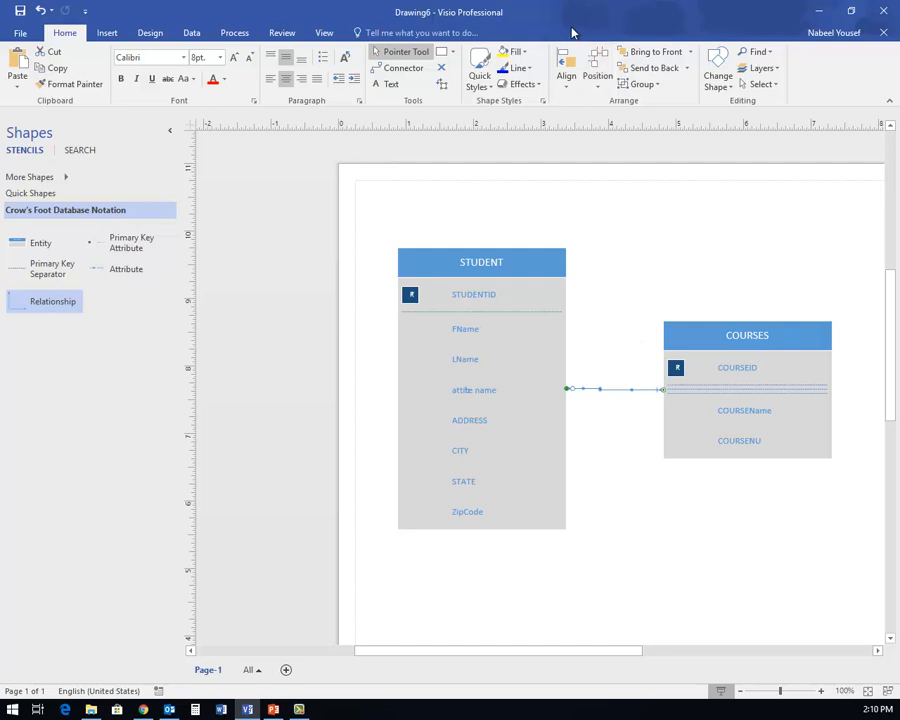
# - Save the diagram over Data Model 1.vsdx in the 4708 Lecture Notes folder, confirming the replace
pyautogui.click(20, 36)
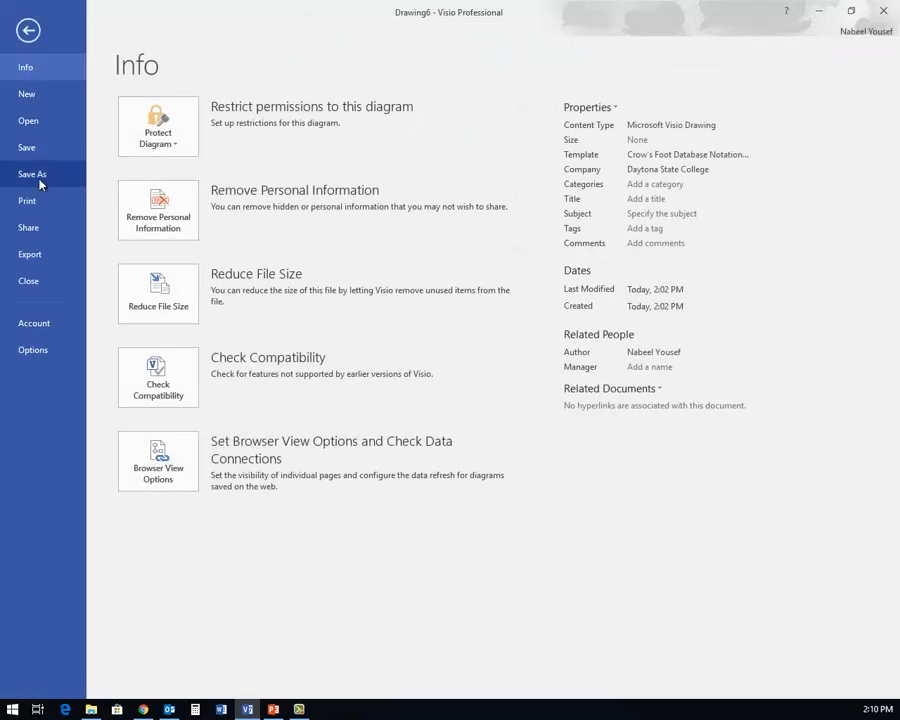
pyautogui.click(38, 178)
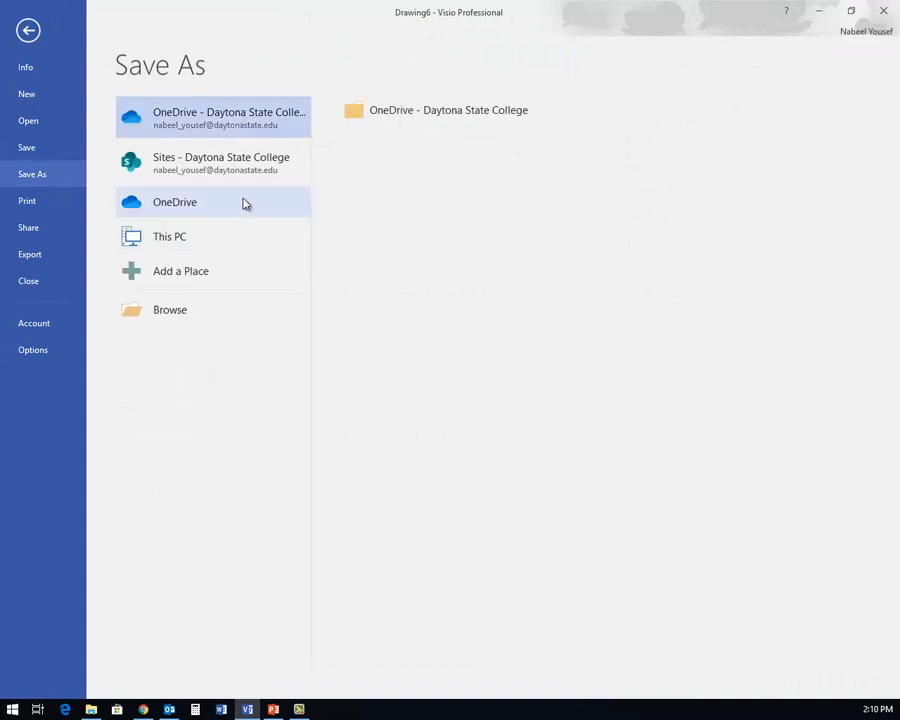
pyautogui.click(181, 314)
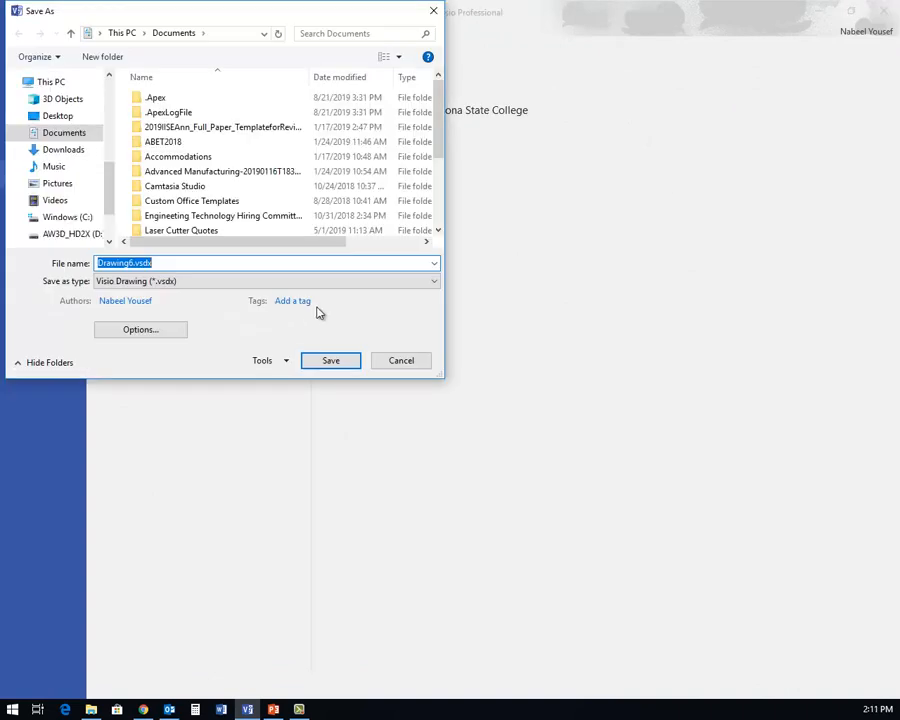
pyautogui.moveTo(111, 190); pyautogui.dragTo(108, 133)
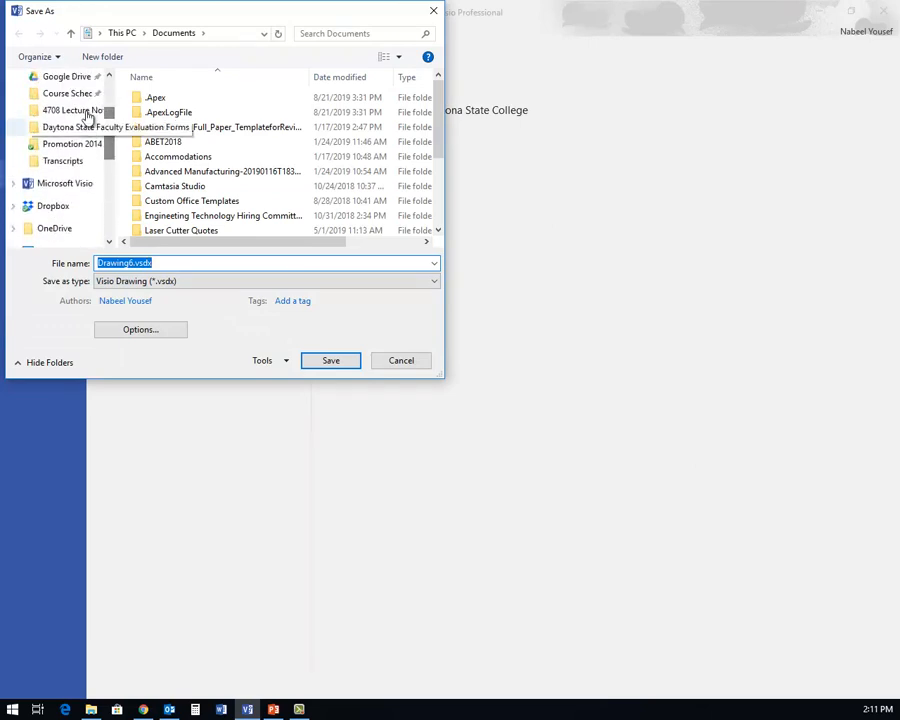
pyautogui.click(86, 111)
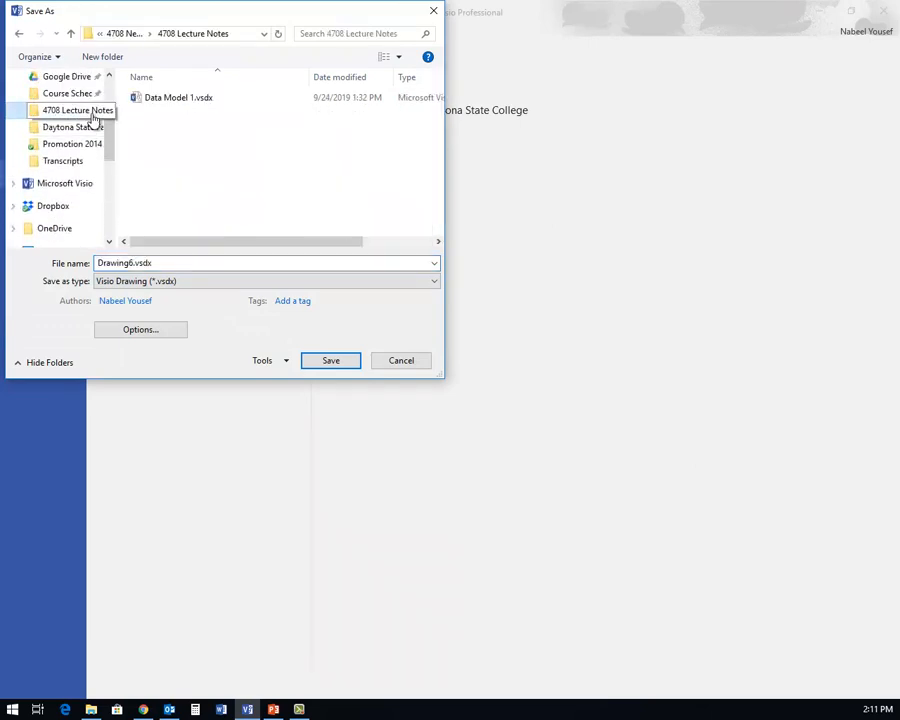
pyautogui.click(174, 101)
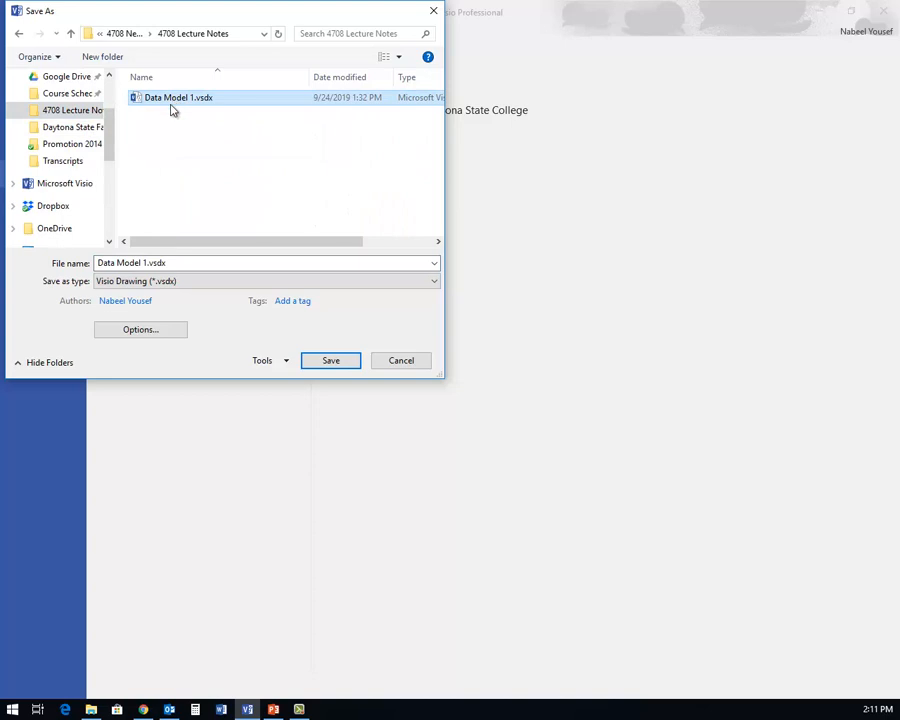
pyautogui.click(330, 362)
pyautogui.click(481, 358)
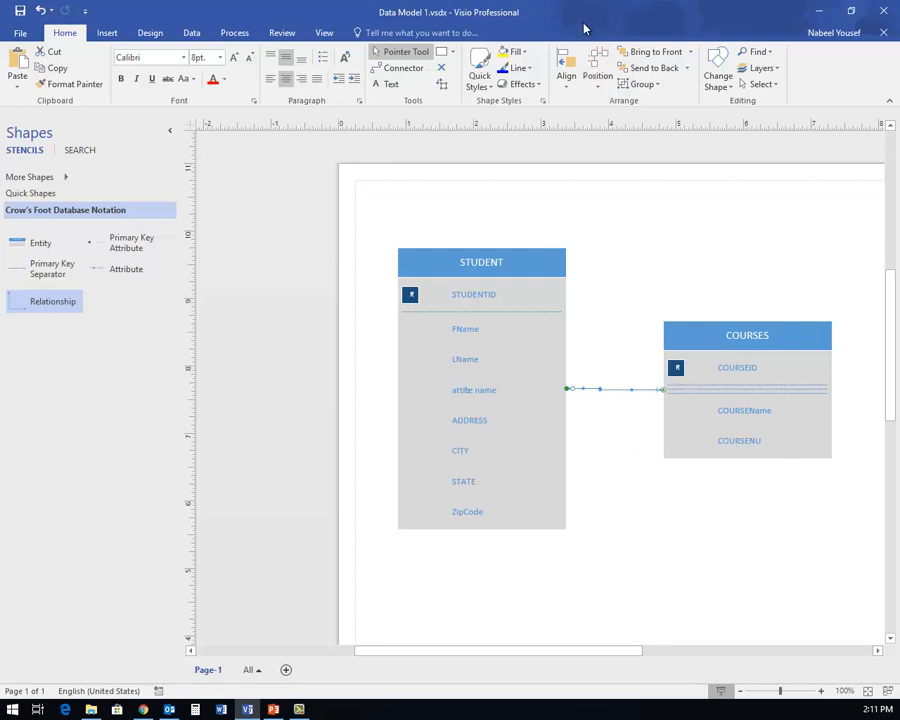
pyautogui.click(646, 290)
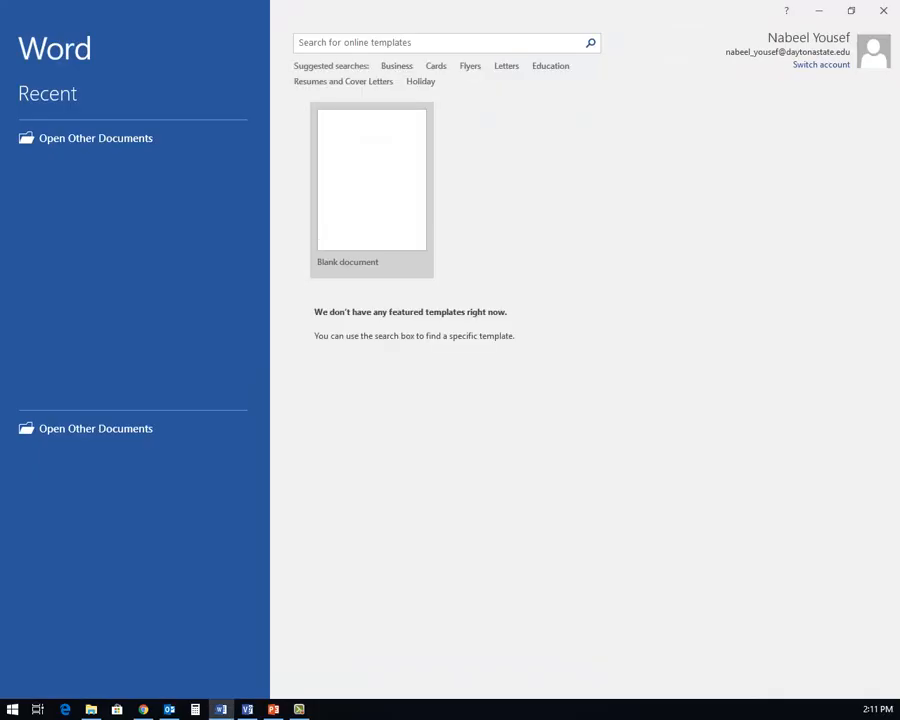
# - Create a blank Word document and paste the diagram screenshot below an empty line
pyautogui.click(348, 217)
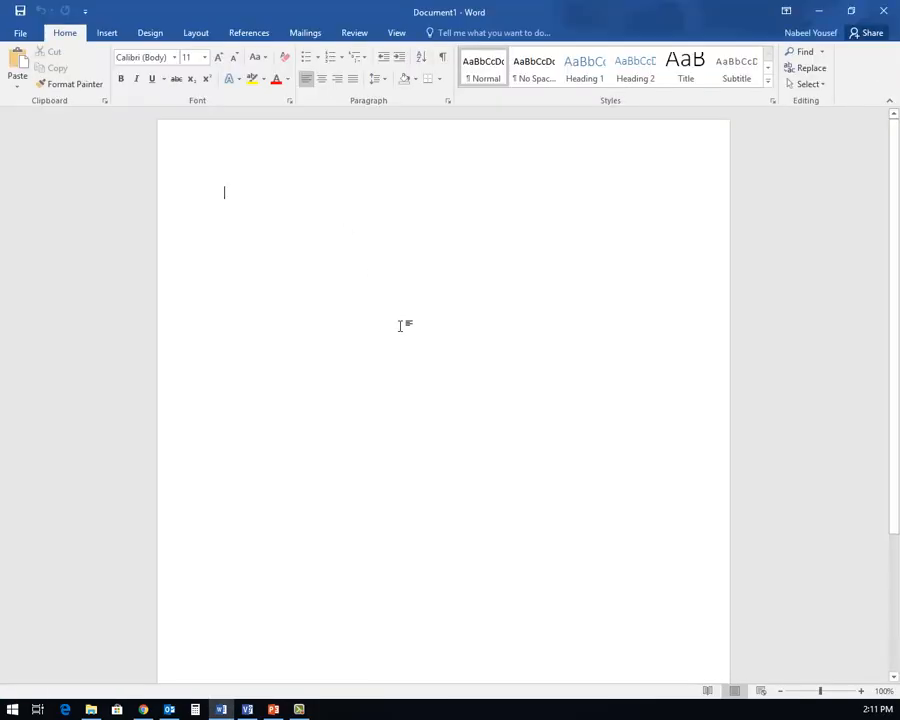
pyautogui.press('Return')
pyautogui.press('Return')
pyautogui.press('Return')
pyautogui.hotkey('ctrl', 'v')
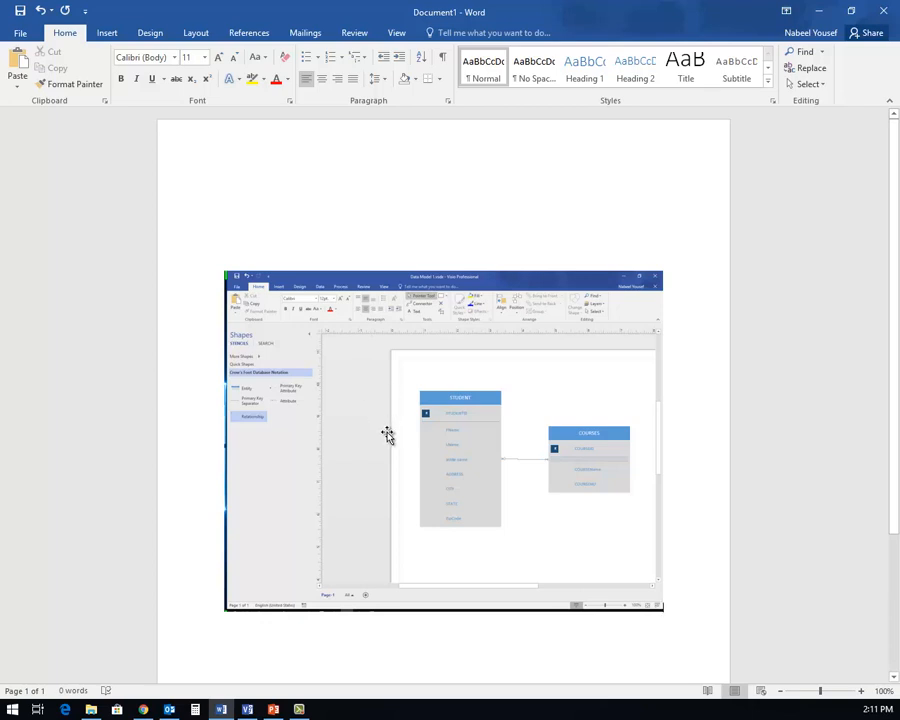
pyautogui.click(388, 437)
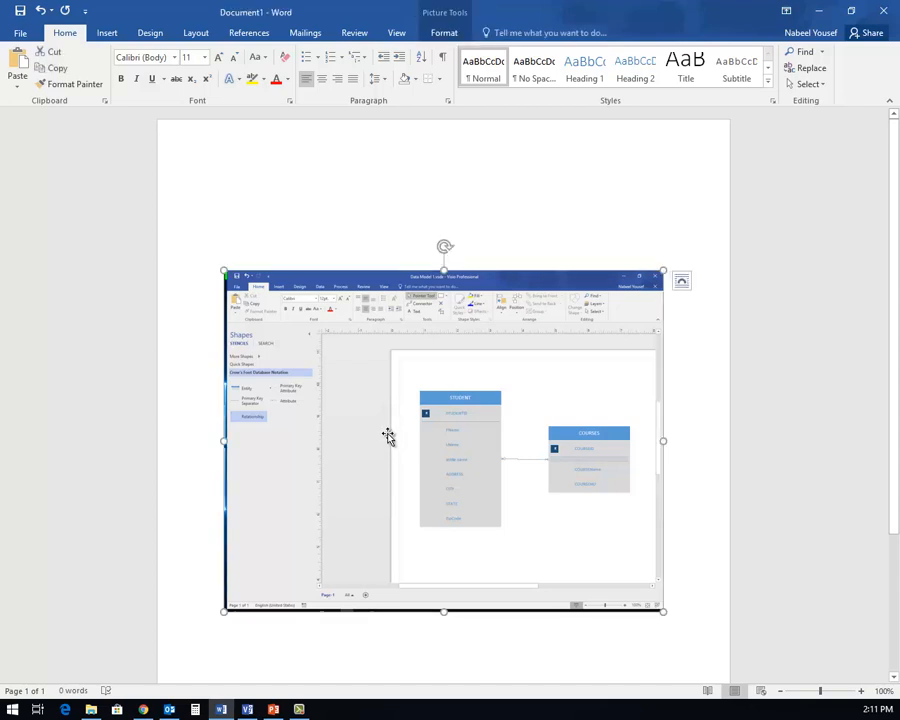
pyautogui.doubleClick(460, 464)
# - Crop the picture to the STUDENT and COURSES entities and enlarge it to 4.32" by 6.27"
pyautogui.click(738, 66)
pyautogui.moveTo(443, 272); pyautogui.dragTo(442, 362)
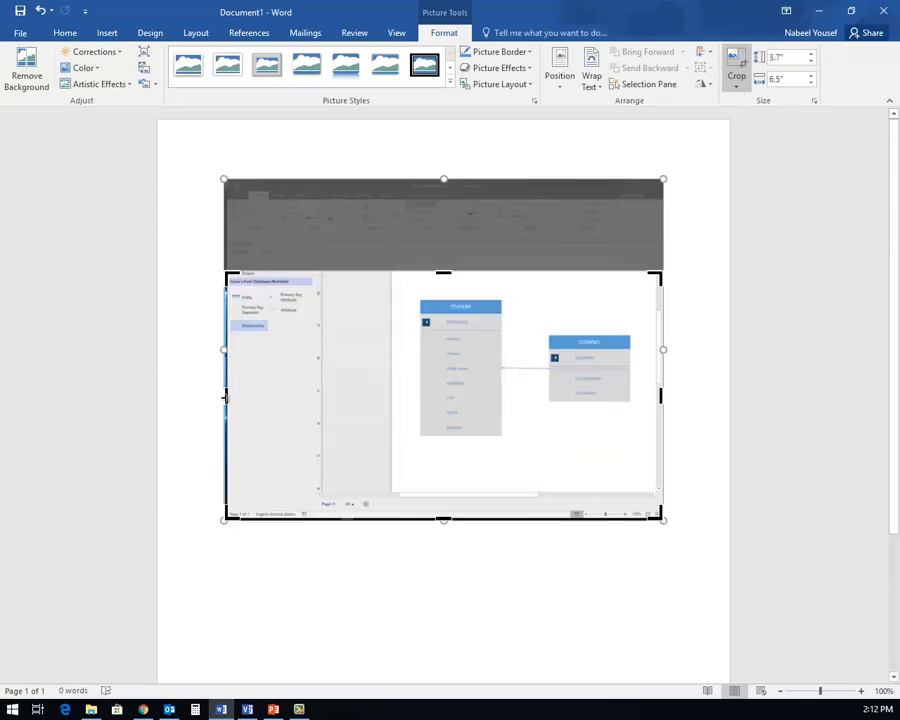
pyautogui.moveTo(237, 397); pyautogui.dragTo(403, 400)
pyautogui.moveTo(481, 397); pyautogui.dragTo(458, 404)
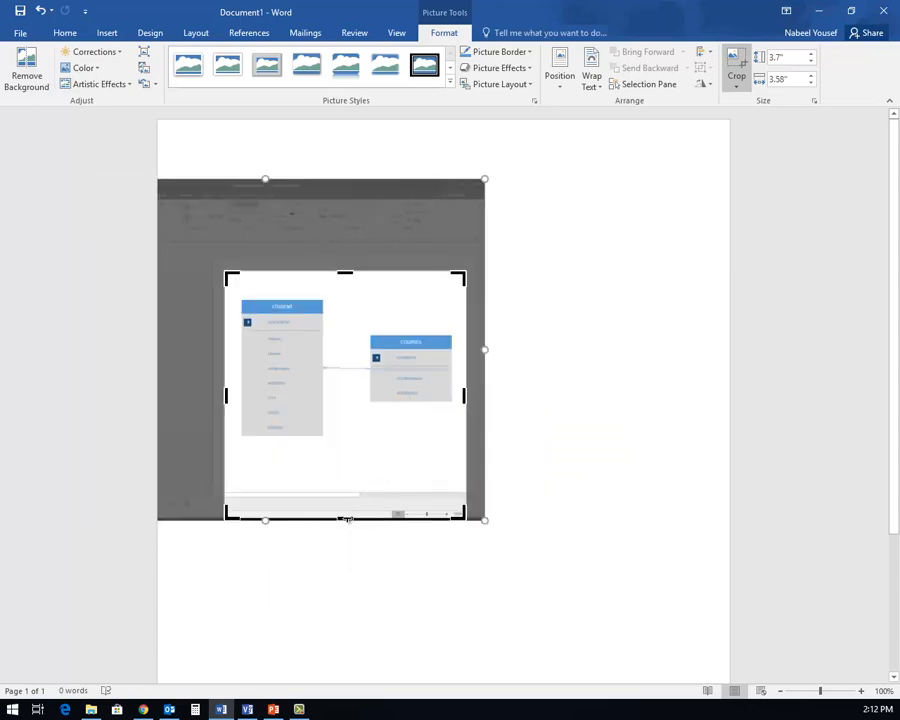
pyautogui.moveTo(346, 494); pyautogui.dragTo(348, 446)
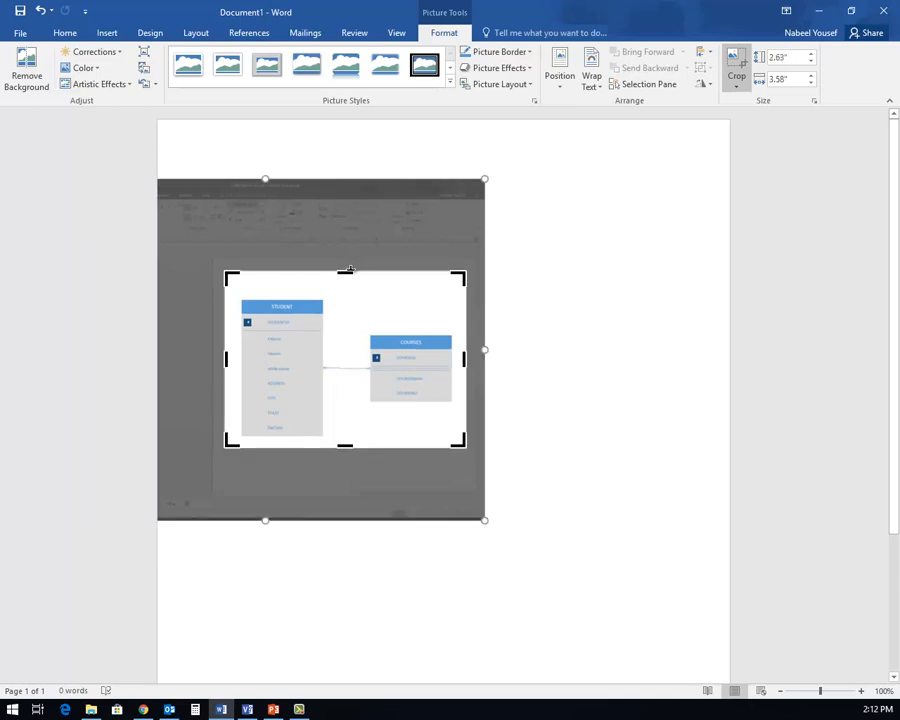
pyautogui.moveTo(348, 273); pyautogui.dragTo(347, 284)
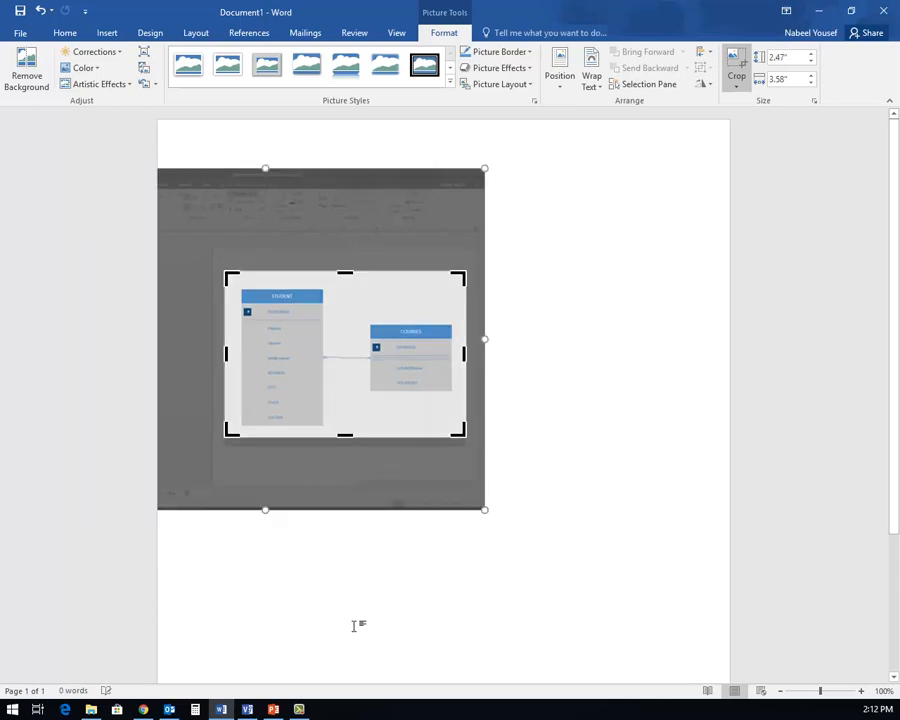
pyautogui.click(354, 630)
pyautogui.moveTo(466, 437); pyautogui.dragTo(562, 563)
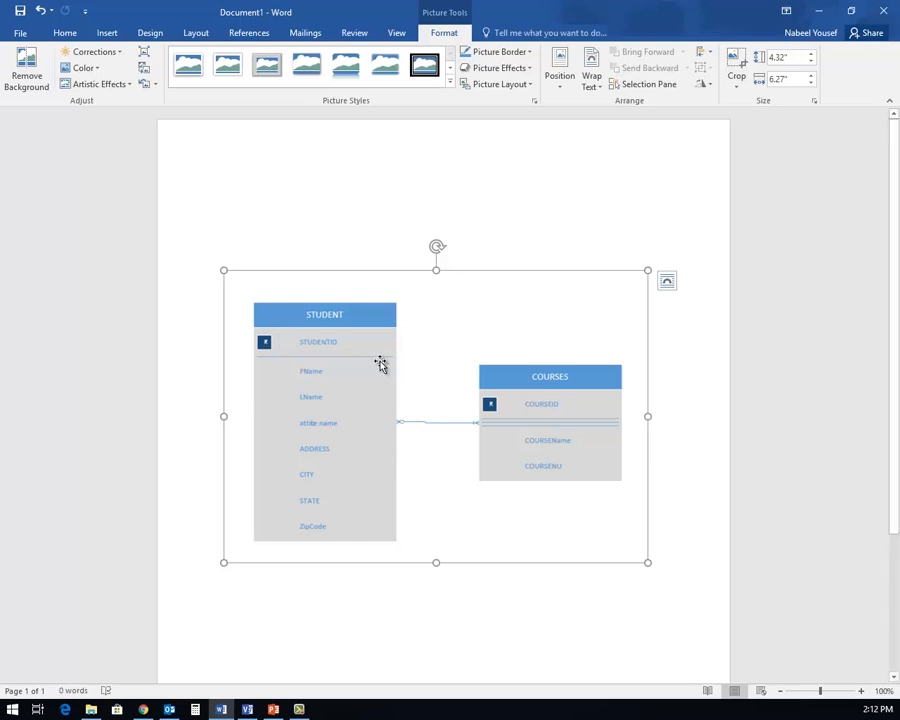
# - Type the lines Assignment Number, Applied Database 1 and COP4708 at the top
pyautogui.click(366, 227)
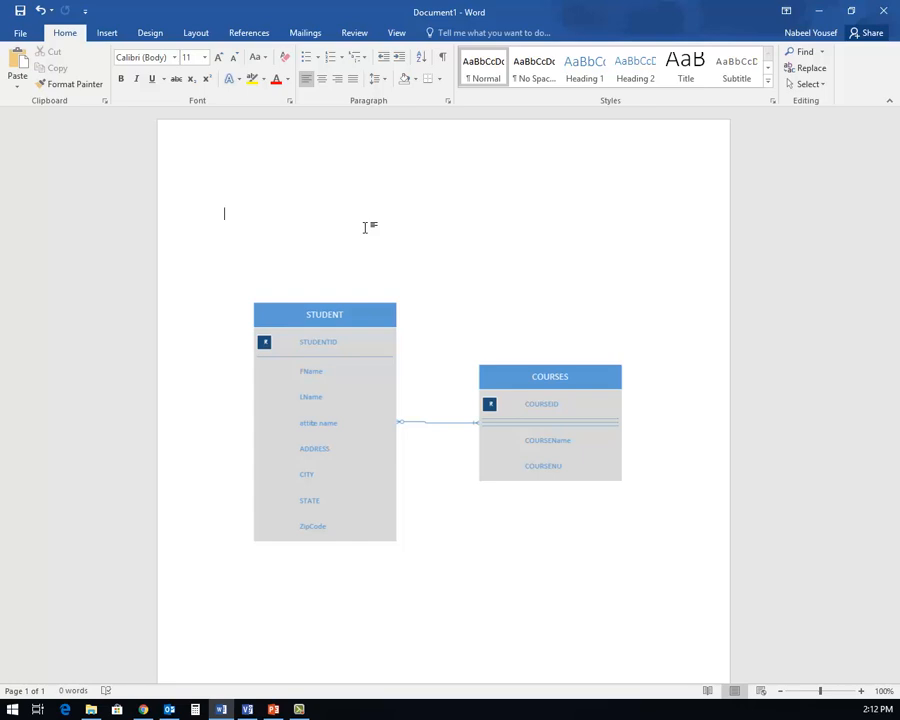
pyautogui.write('Assignment')
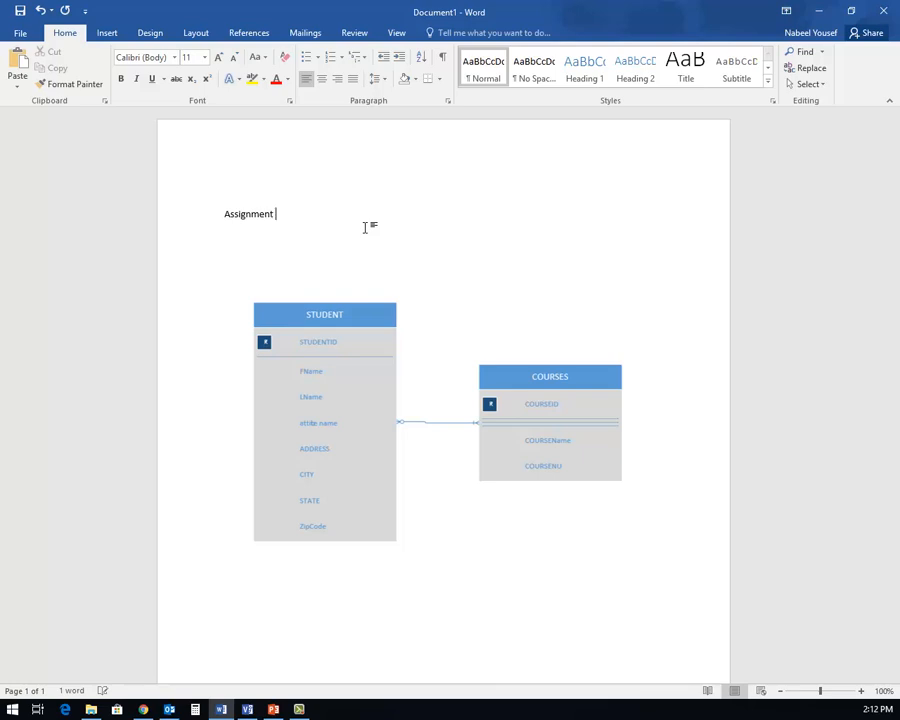
pyautogui.write('mber')
pyautogui.press('Return')
pyautogui.write('Applied Data')
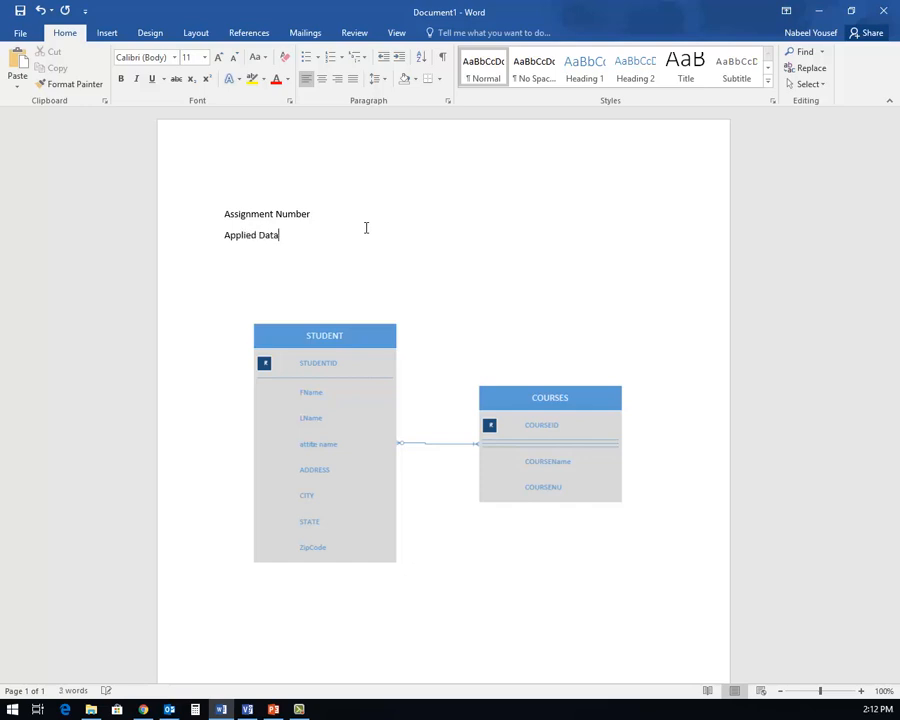
pyautogui.write('base 1')
pyautogui.press('Return')
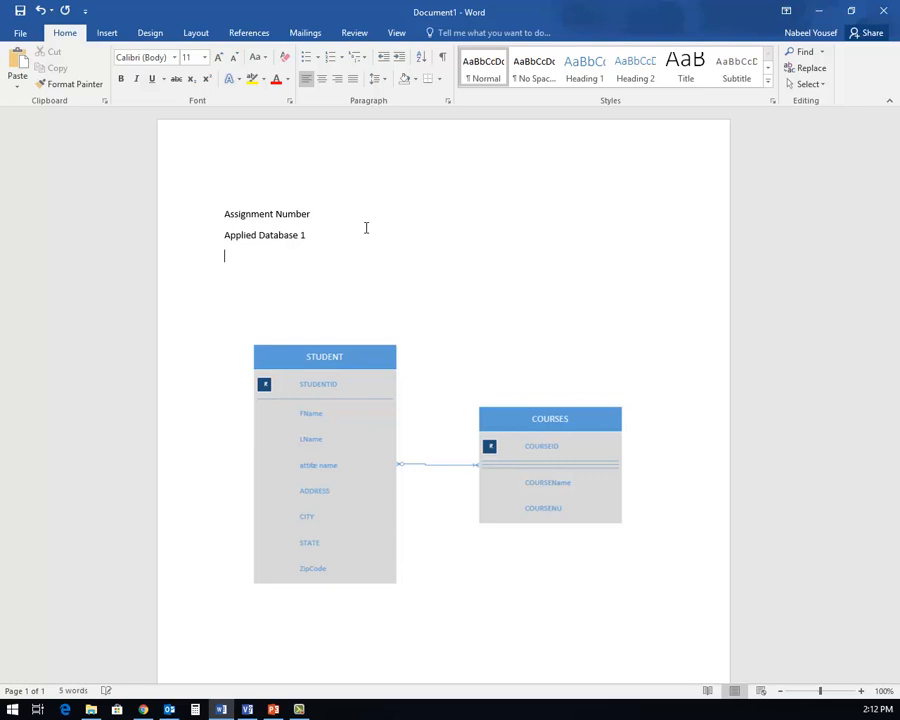
pyautogui.write('COP4708')
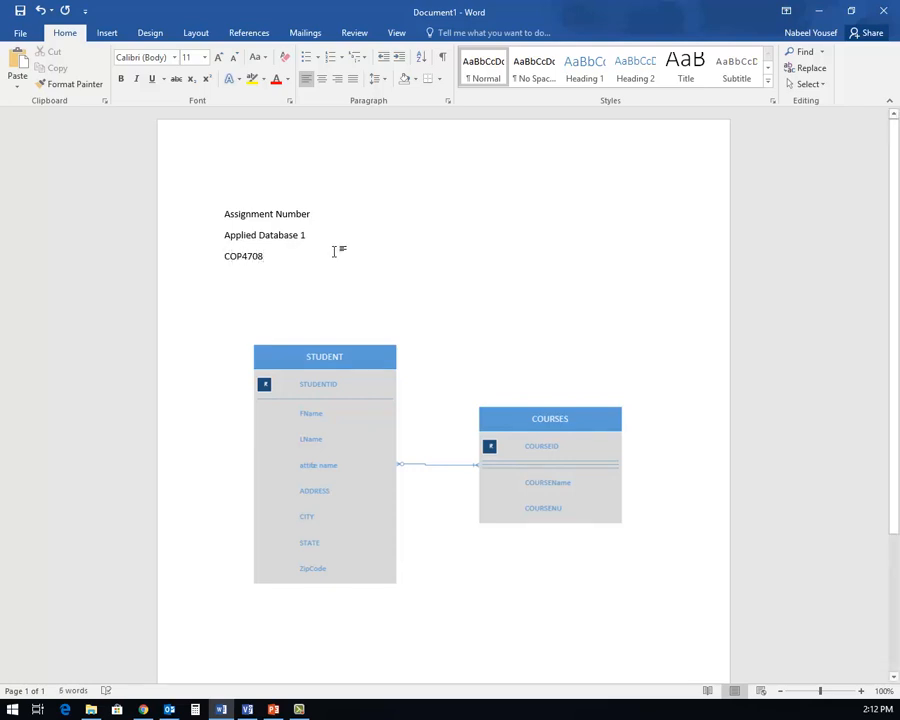
# - Make the three heading lines bold and centred
pyautogui.moveTo(267, 259); pyautogui.dragTo(241, 207)
pyautogui.click(292, 257)
pyautogui.moveTo(252, 256); pyautogui.dragTo(228, 212)
pyautogui.click(121, 78)
pyautogui.click(321, 78)
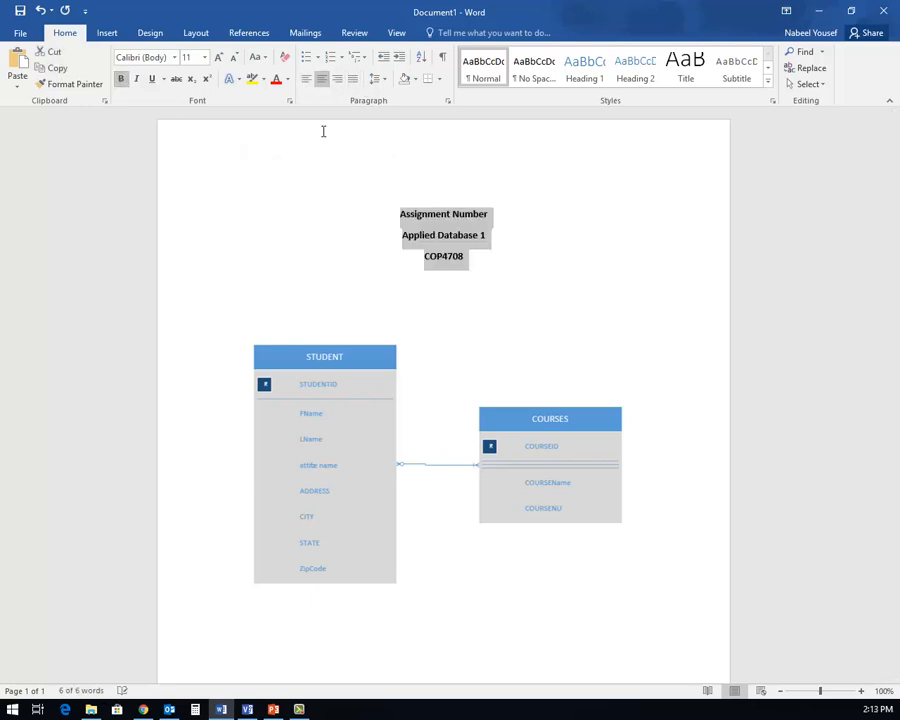
pyautogui.click(228, 298)
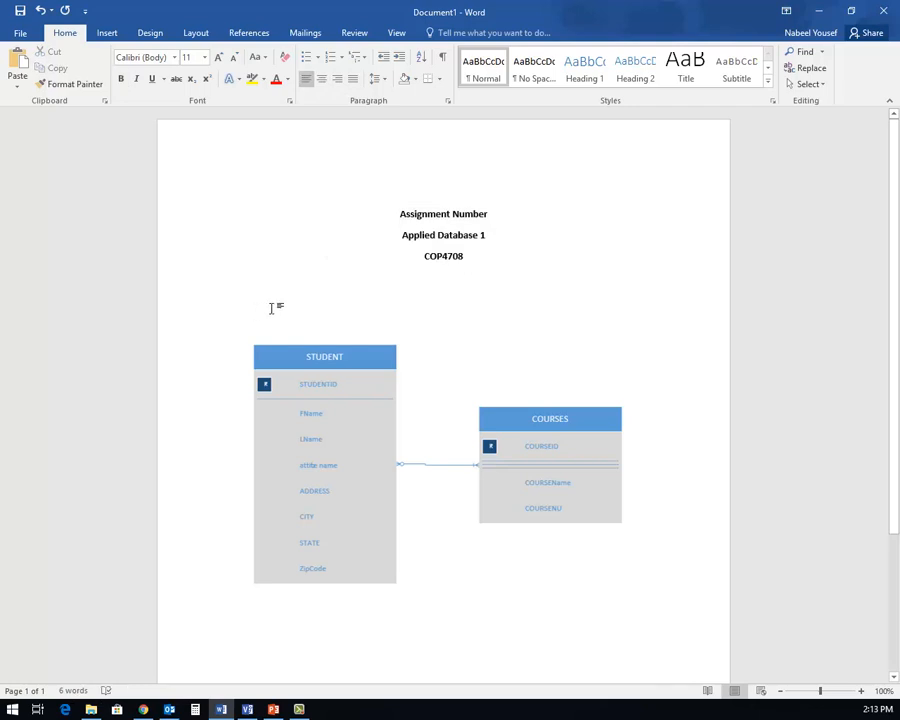
# - Add the student's name and e-mail hyperlink, then begin 'The diagram below shows the data model…'
pyautogui.write('John')
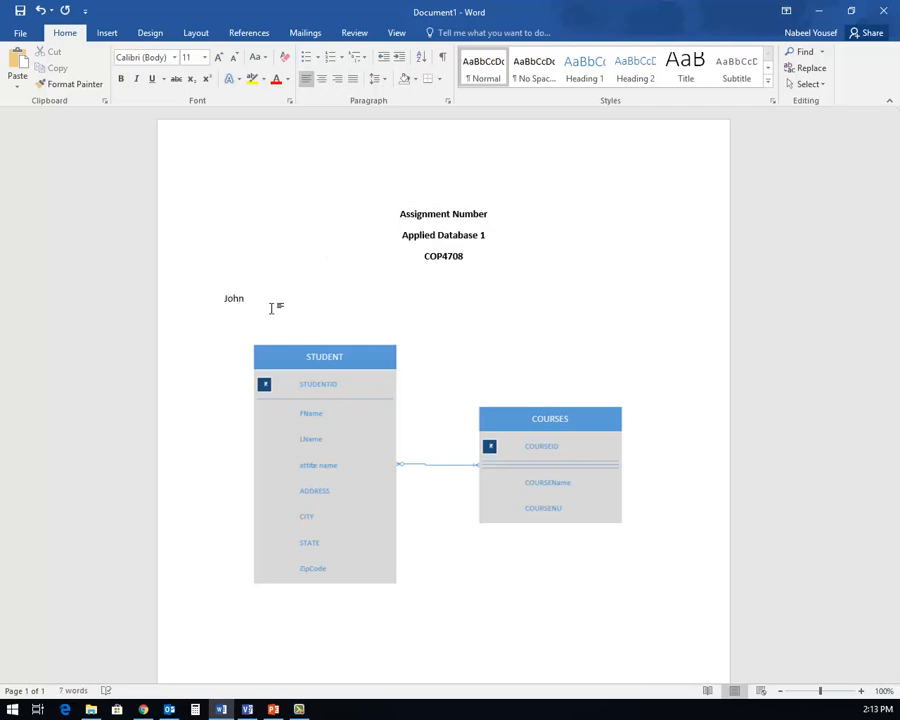
pyautogui.write(' Smith')
pyautogui.press('Return')
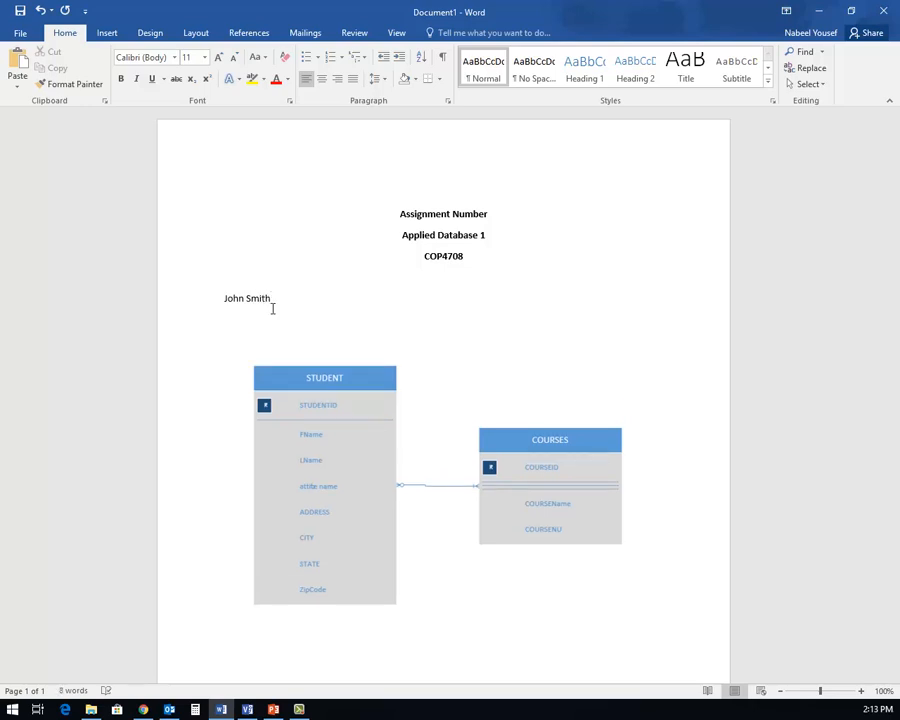
pyautogui.press('Return')
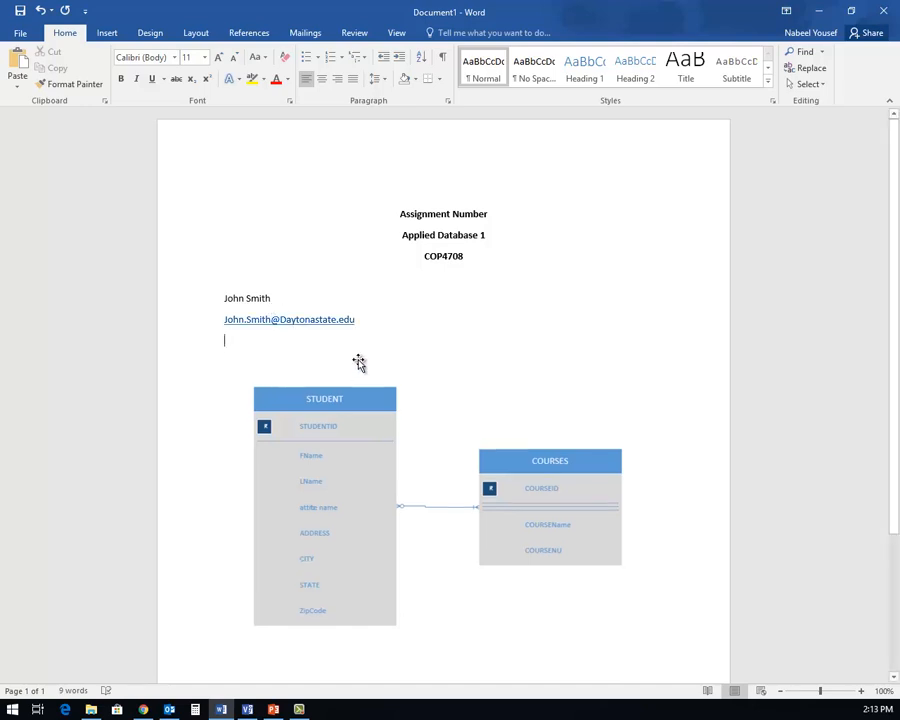
pyautogui.press('Return')
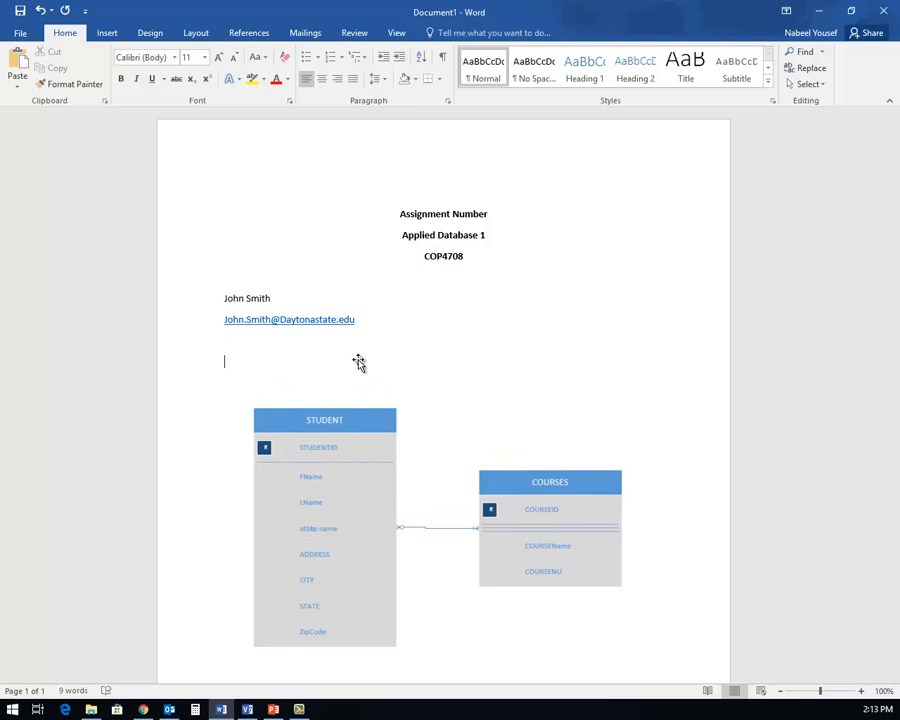
pyautogui.write('The diagram b')
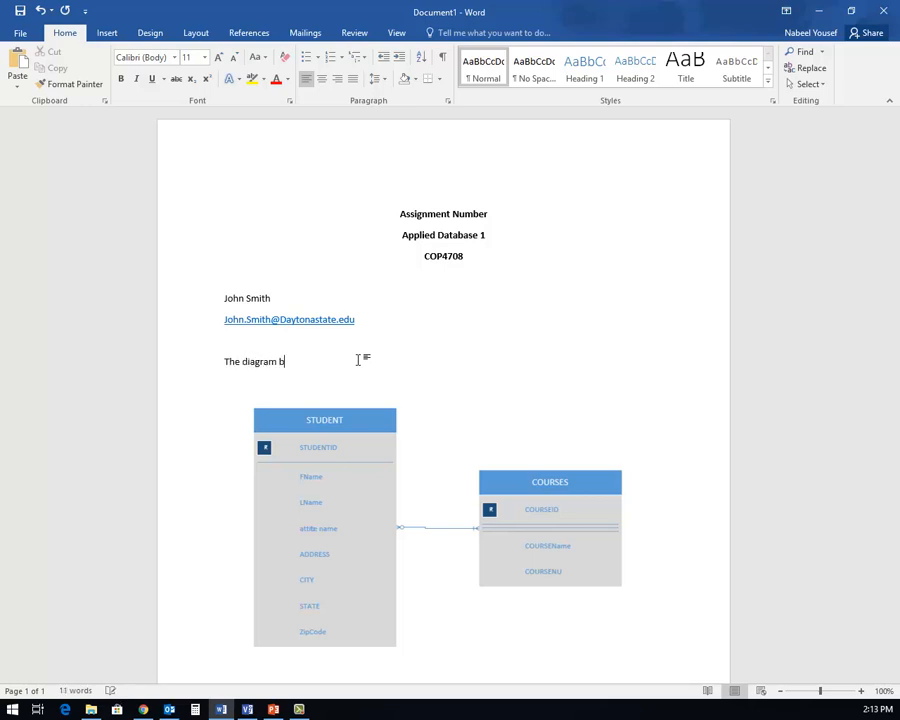
pyautogui.write('elow shows the data model represint')
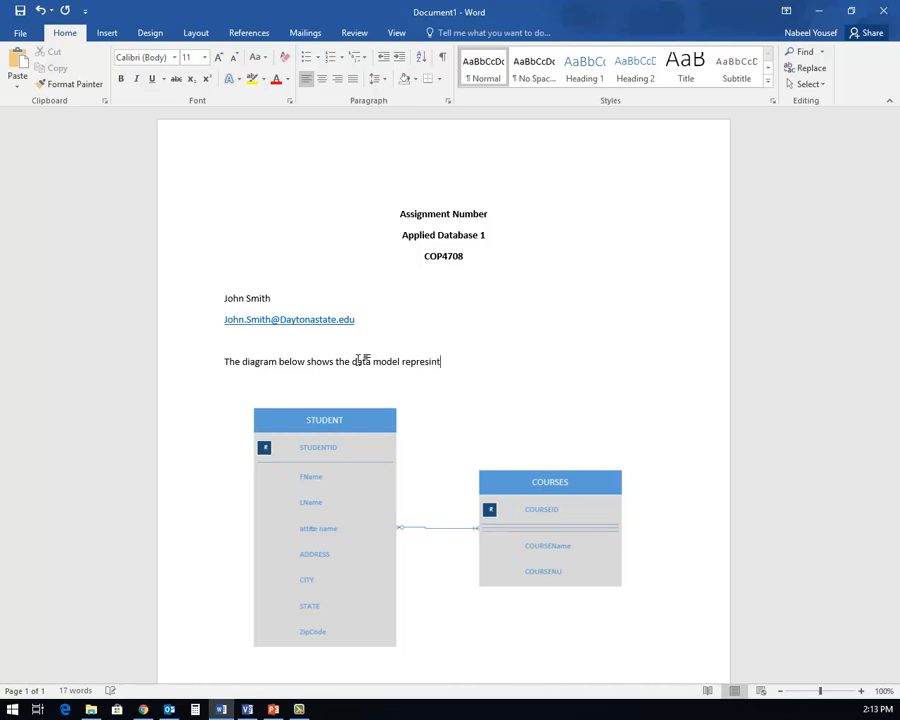
# - Finish the sentence: '…data model representing the Student Entity and the Courses Entity.'
pyautogui.press('BackSpace')
pyautogui.press('BackSpace')
pyautogui.press('BackSpace')
pyautogui.write('enting the s')
pyautogui.press('BackSpace')
pyautogui.write('Student ENtity')
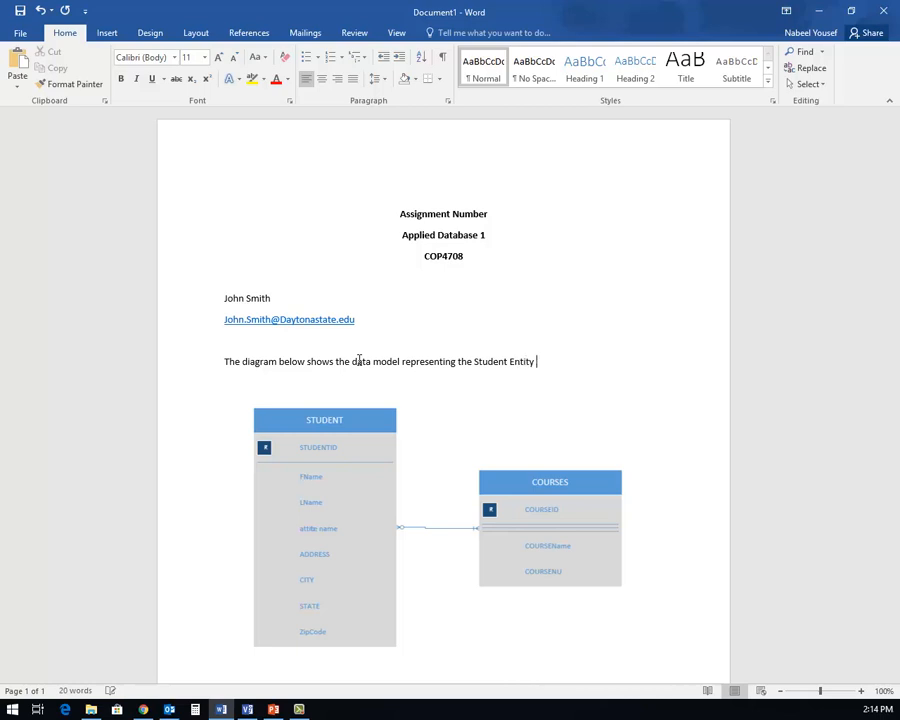
pyautogui.write(' amd')
pyautogui.press('BackSpace')
pyautogui.press('BackSpace')
pyautogui.write('n')
pyautogui.write('d ')
pyautogui.write('the Acou')
pyautogui.write('rses')
pyautogui.press('BackSpace')
pyautogui.press('BackSpace')
pyautogui.press('BackSpace')
pyautogui.press('BackSpace')
pyautogui.press('BackSpace')
pyautogui.press('BackSpace')
pyautogui.press('BackSpace')
pyautogui.press('BackSpace')
pyautogui.press('BackSpace')
pyautogui.write('Courses Entity.')
pyautogui.press('Return')
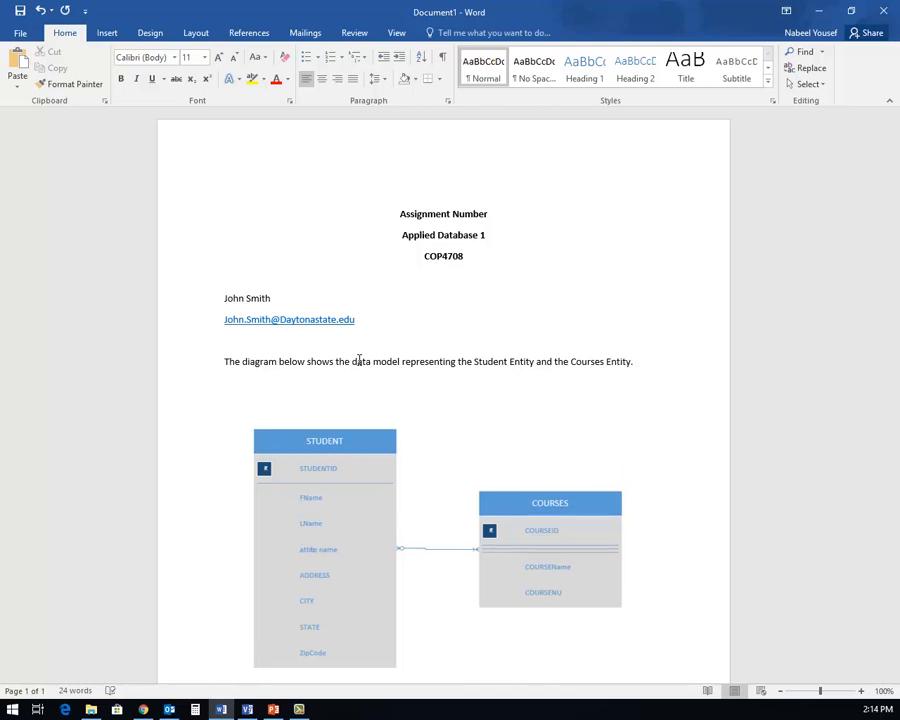
# - State that the Student Entity Identifier is StudentID, followed by three '.' attribute placeholder lines
pyautogui.write('As shown in the ')
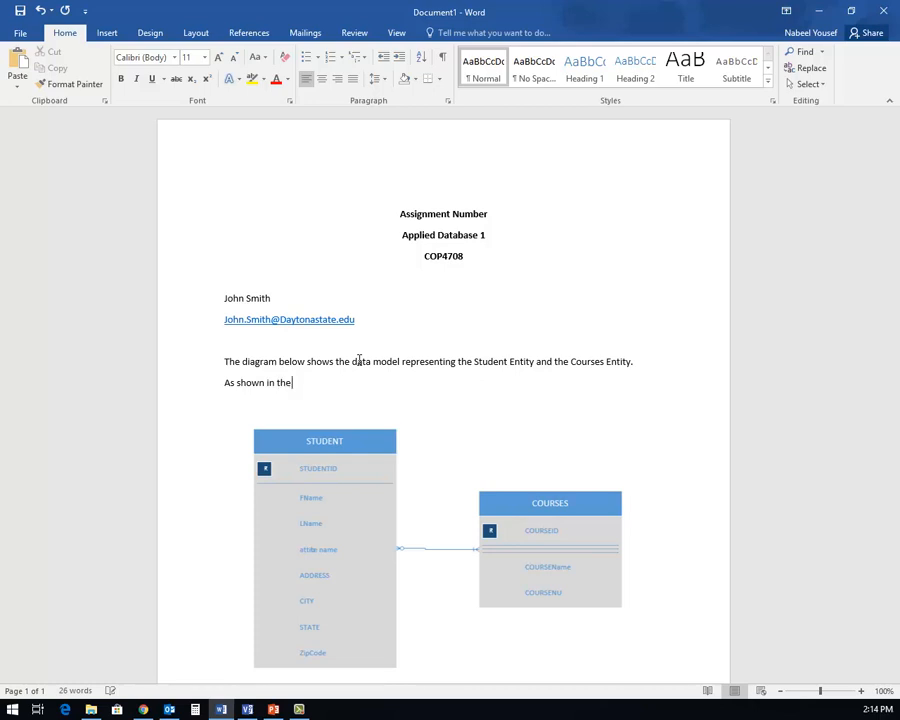
pyautogui.write('Model the Student En')
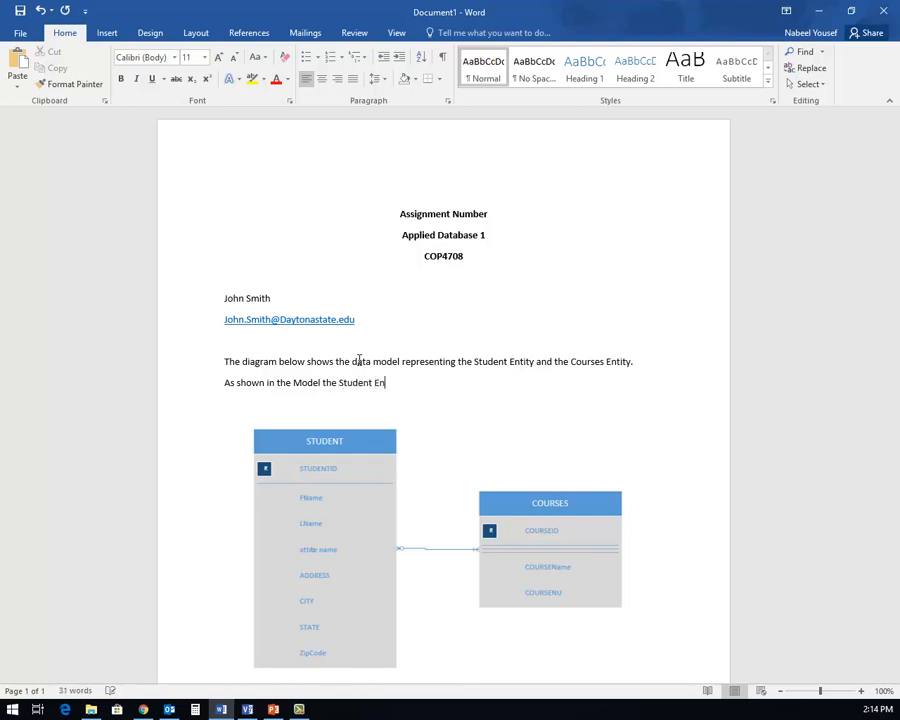
pyautogui.write('tity Identifier is StudentID')
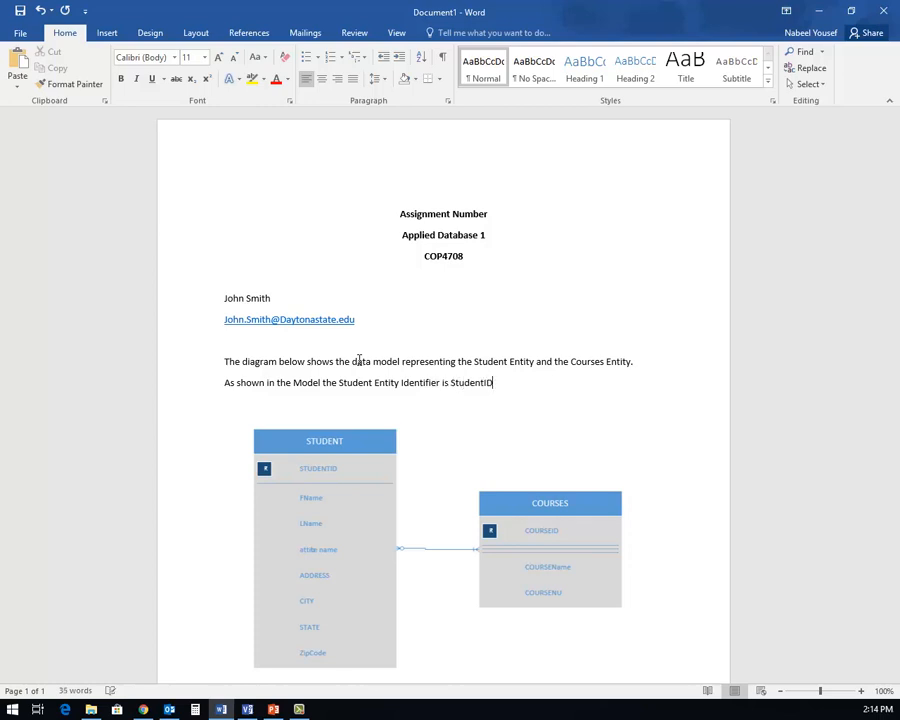
pyautogui.write(' and the attributes are:')
pyautogui.press('Return')
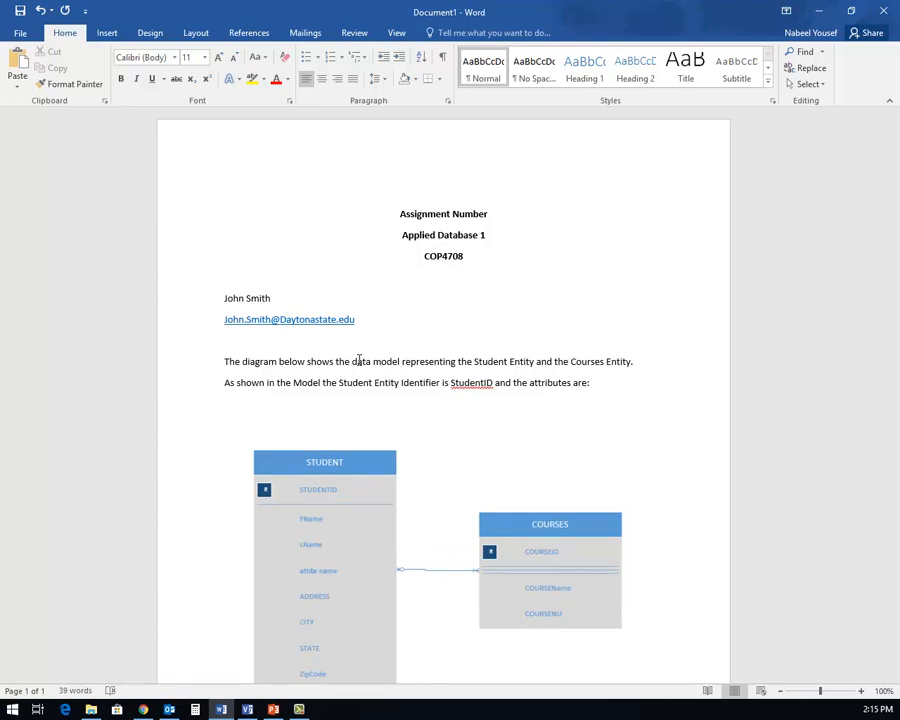
pyautogui.write('-')
pyautogui.press('Down')
pyautogui.write('.')
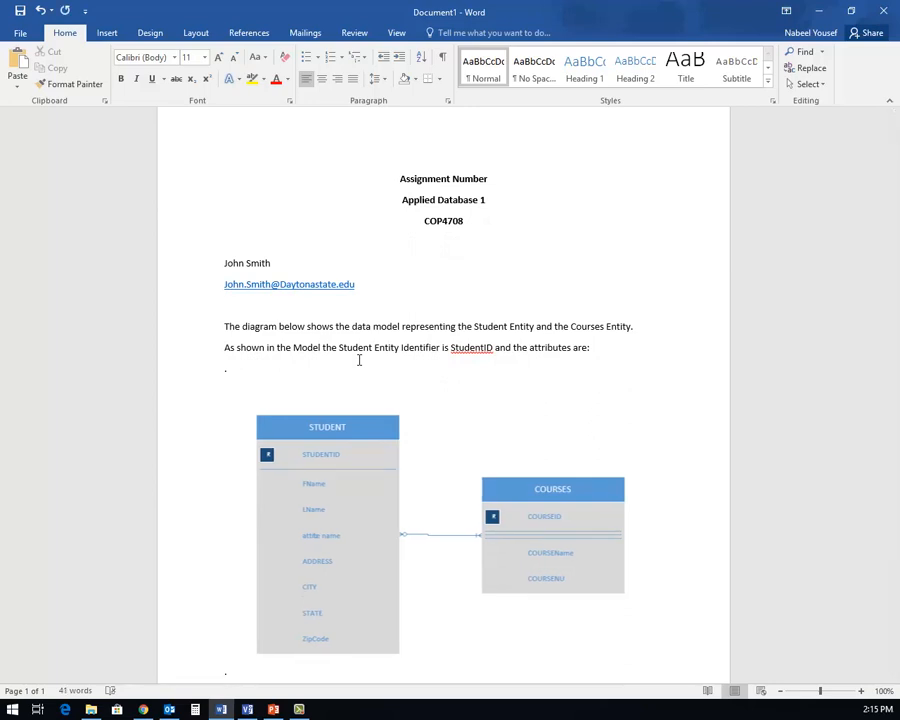
pyautogui.press('BackSpace')
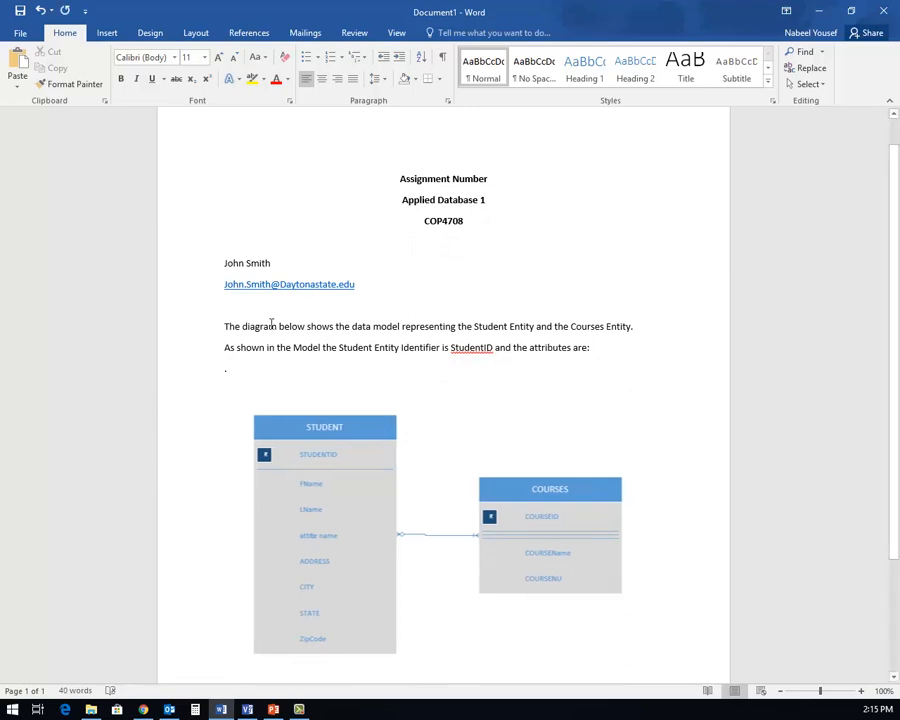
pyautogui.click(234, 371)
pyautogui.press('Return')
pyautogui.write('.')
pyautogui.press('Return')
pyautogui.write('.')
pyautogui.press('Return')
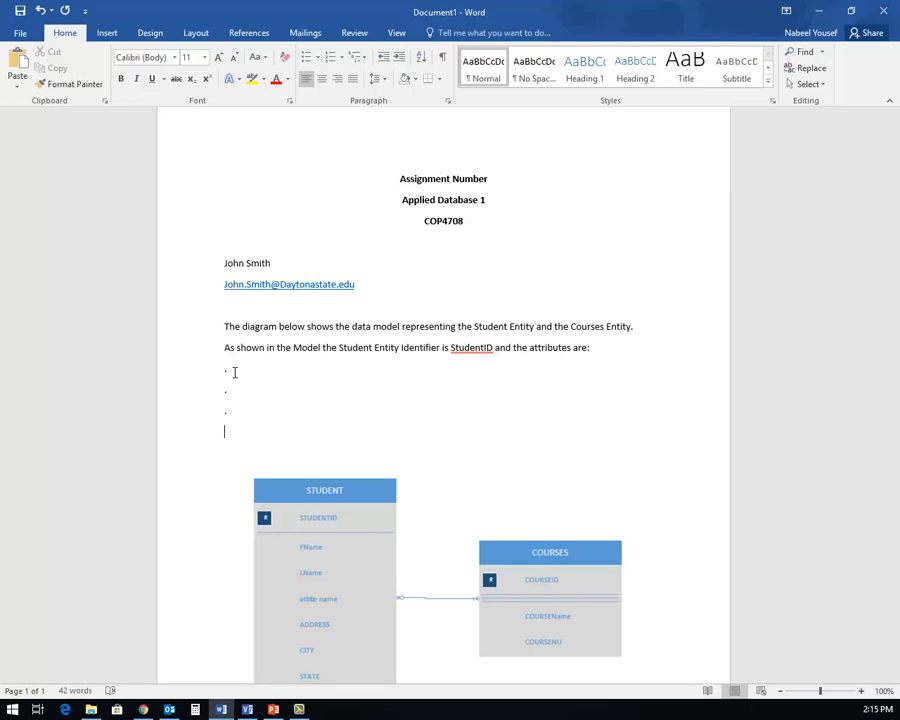
# - Add 'While the Courses Entity Identifier is CourseID and the attributes are:' plus three '.' lines
pyautogui.write('While the Courses Entity')
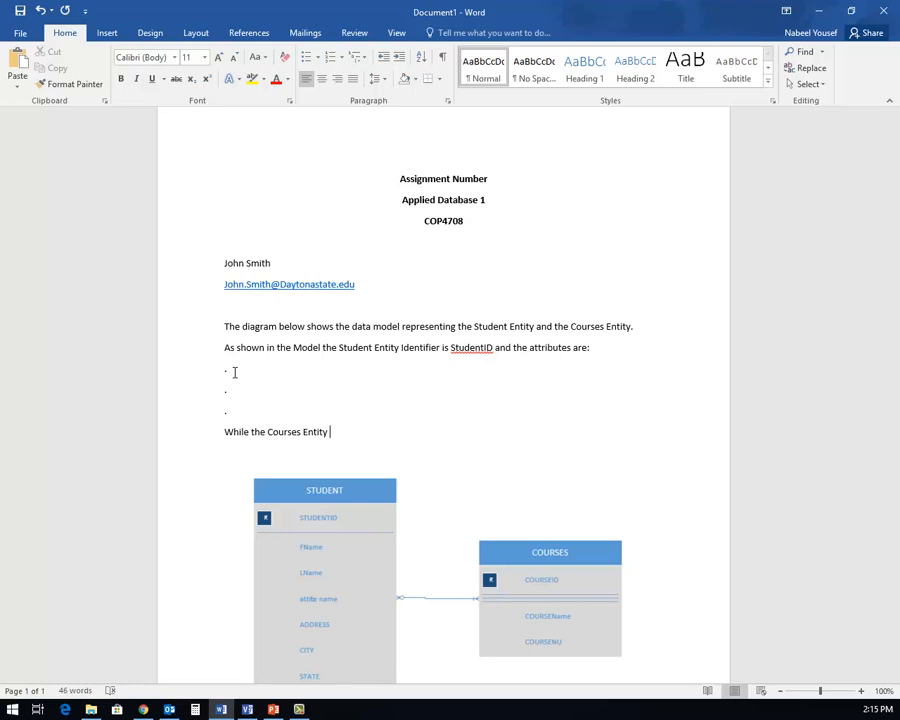
pyautogui.write(' Identifier is CourseID and ')
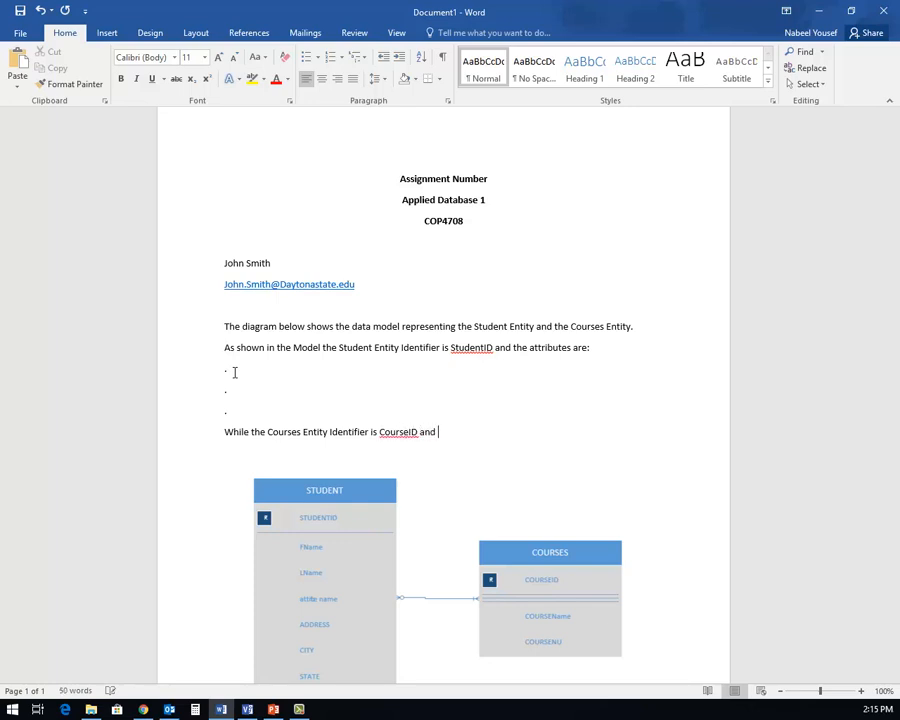
pyautogui.write('the attributes are:')
pyautogui.press('Return')
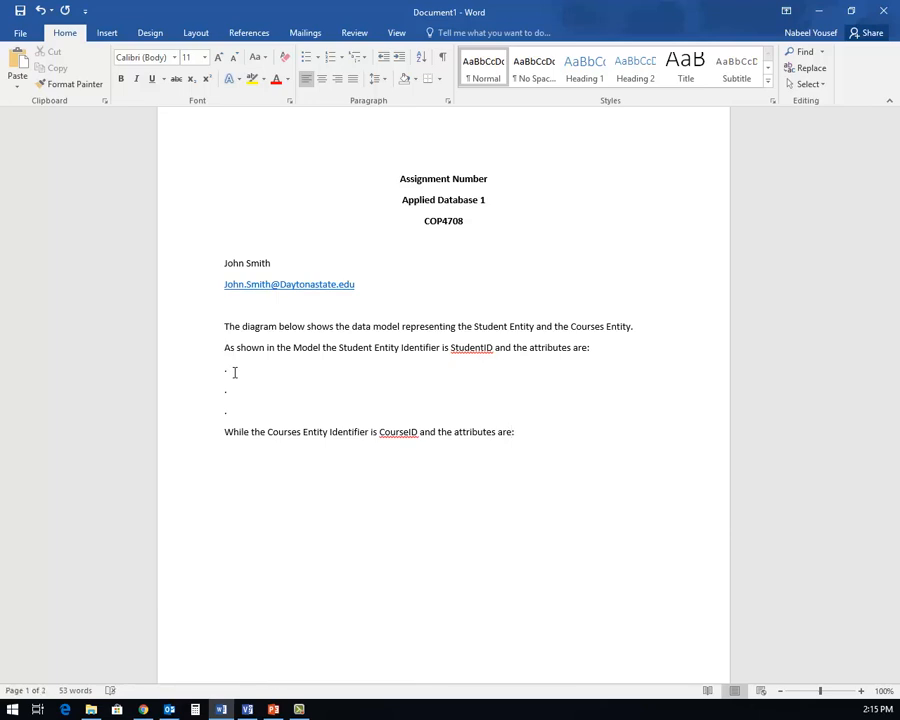
pyautogui.write('.')
pyautogui.press('Return')
pyautogui.write('.')
pyautogui.press('Return')
pyautogui.write('.')
# - Type the many-to-many cardinality sentence: one student takes many courses, one course includes many students
pyautogui.scroll(-4, 307, 457)
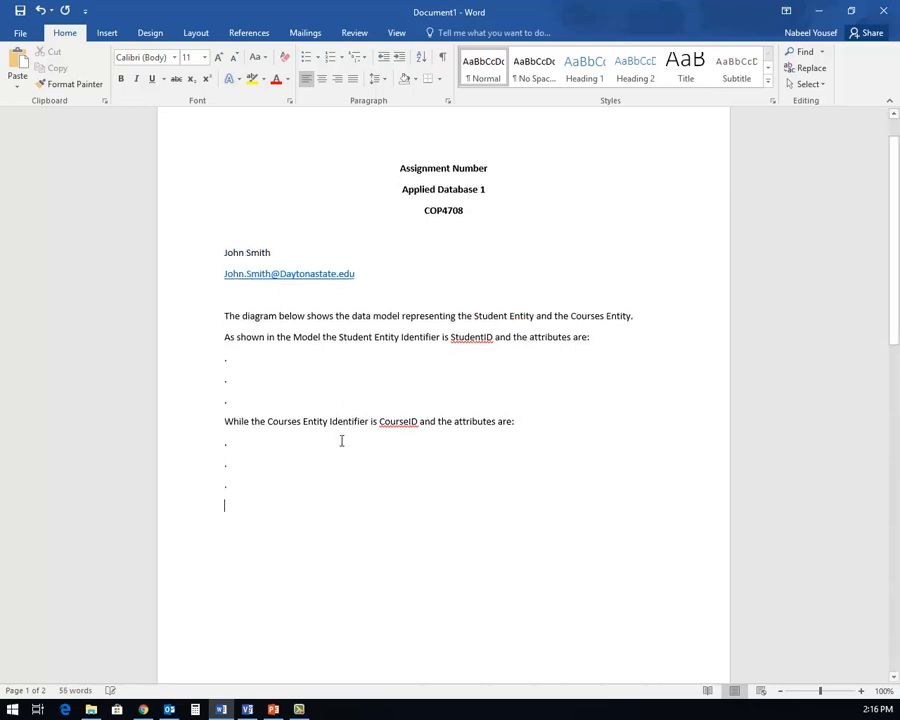
pyautogui.scroll(-3, 378, 563)
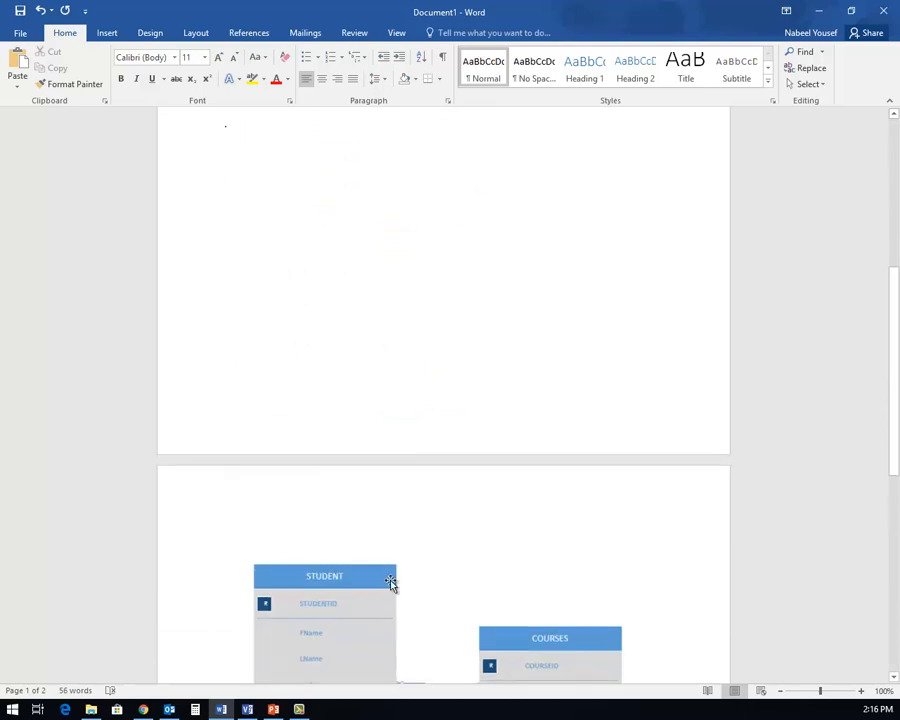
pyautogui.scroll(-2, 386, 613)
pyautogui.scroll(5, 456, 610)
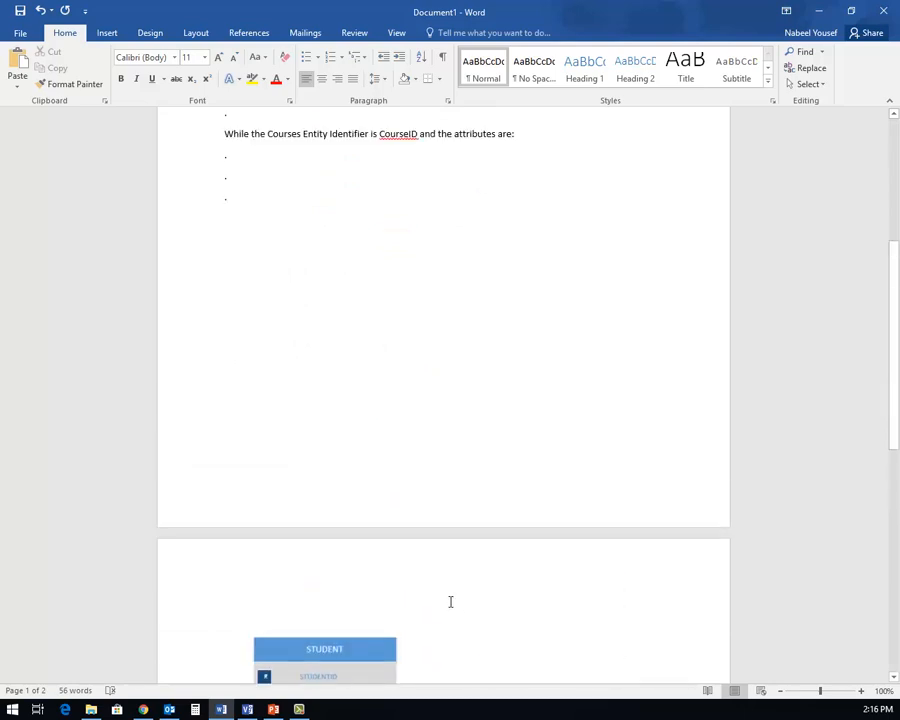
pyautogui.write('Since one stud')
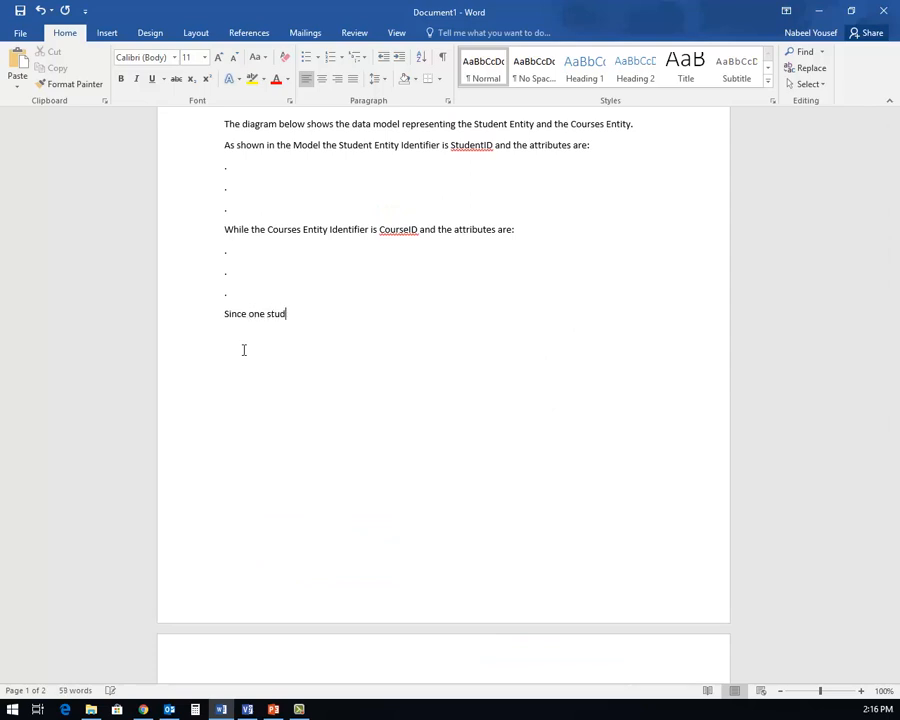
pyautogui.write('ent can take many courses and one course ')
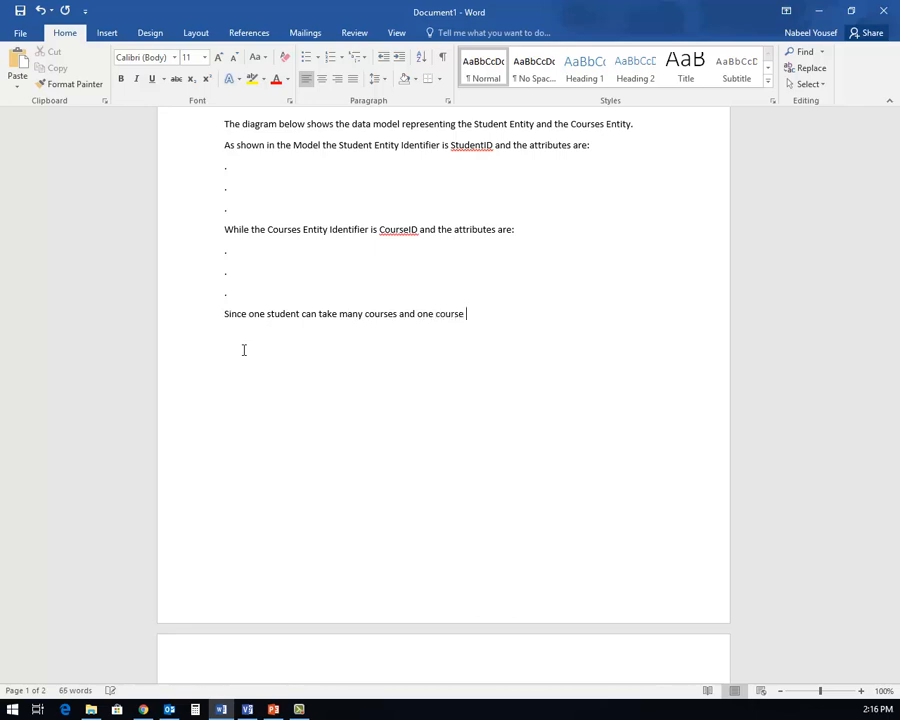
pyautogui.write('may include many students')
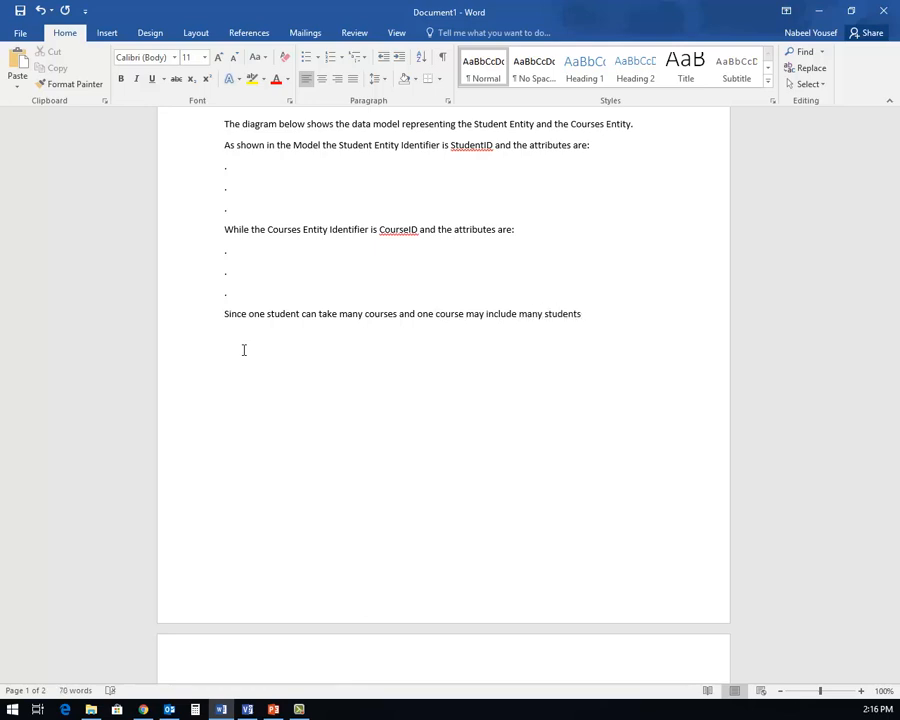
pyautogui.write(' ther')
pyautogui.write(' ma')
pyautogui.write('ximum ')
pyautogui.write('cardinali')
pyautogui.write('ty will')
pyautogui.write(' be ma')
pyautogui.write('ny to many')
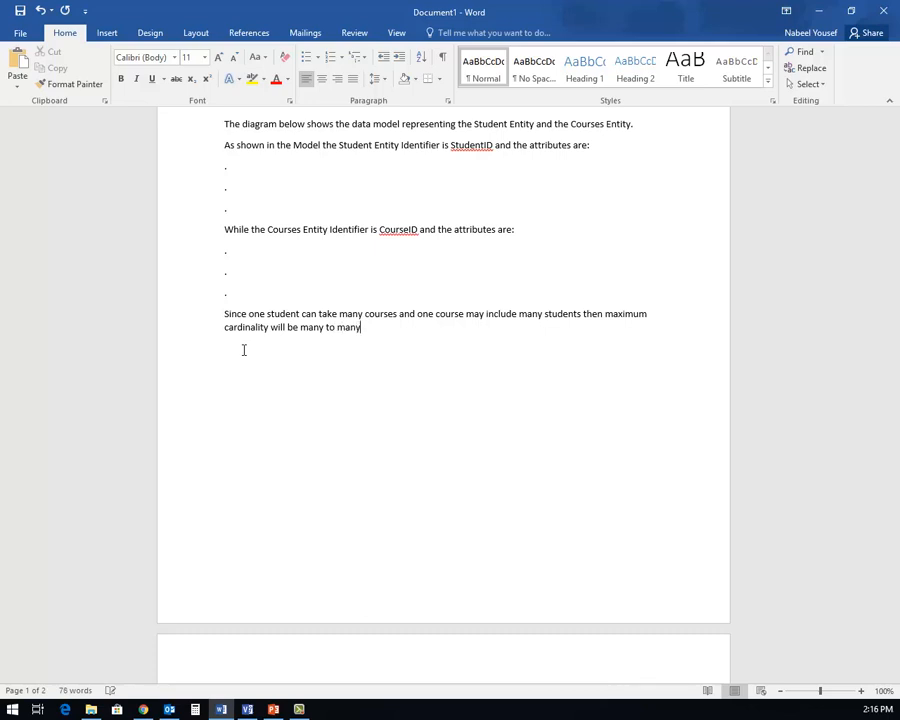
pyautogui.write('. ')
pyautogui.write('Student')
pyautogui.write('s dor')
pyautogui.write("'t have to")
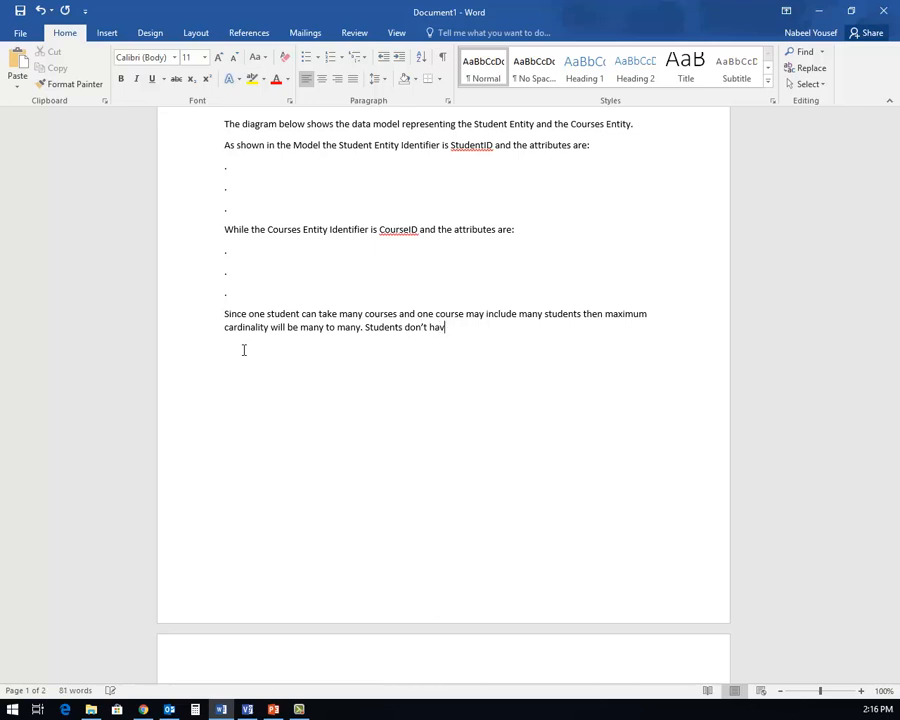
pyautogui.write(' take a course wh')
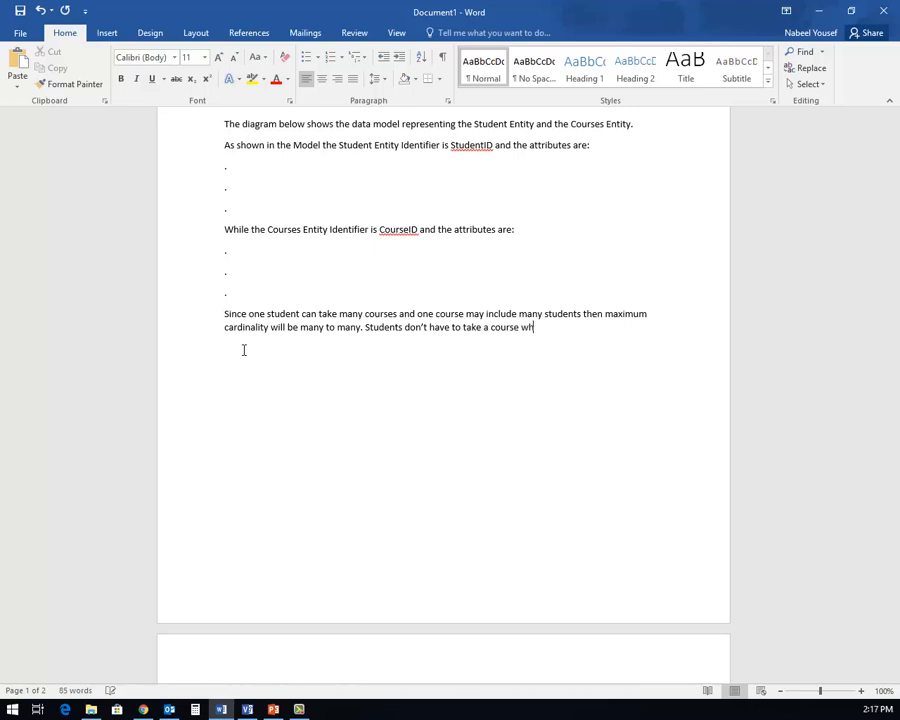
# - Add that offered courses must be populated with students, so minimum cardinality is optional/mandatory
pyautogui.press('BackSpace')
pyautogui.write('while a co')
pyautogui.write('urse must')
pyautogui.write(' be')
pyautogui.press('BackSpace')
pyautogui.press('BackSpace')
pyautogui.press('BackSpace')
pyautogui.press('BackSpace')
pyautogui.press('BackSpace')
pyautogui.press('BackSpace')
pyautogui.press('BackSpace')
pyautogui.press('BackSpace')
pyautogui.press('BackSpace')
pyautogui.press('BackSpace')
pyautogui.press('BackSpace')
pyautogui.press('BackSpace')
pyautogui.press('BackSpace')
pyautogui.write('n offered course mu')
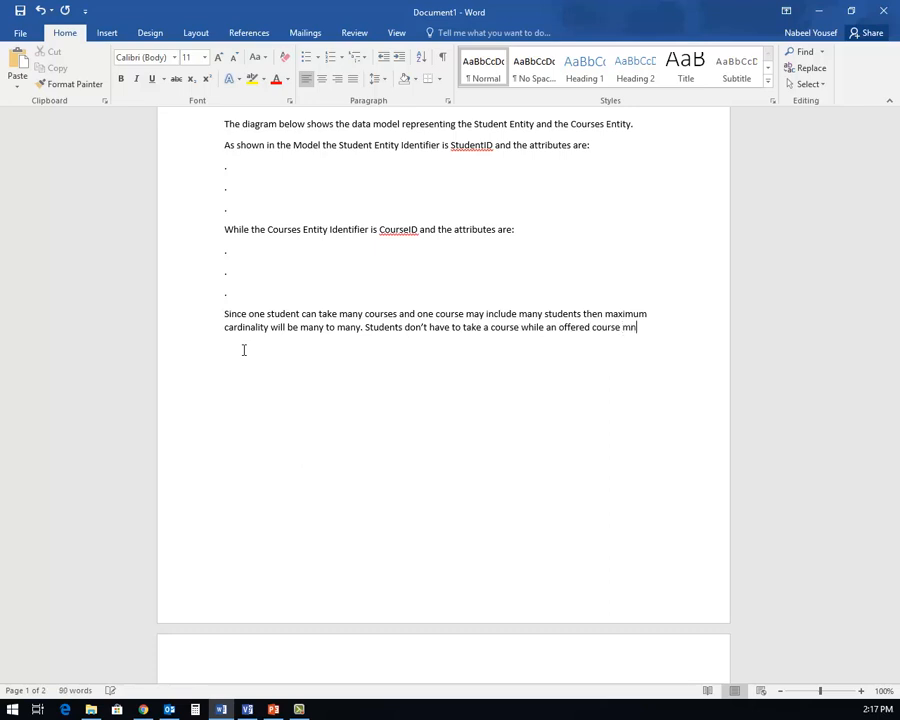
pyautogui.press('BackSpace')
pyautogui.write('ust be pop')
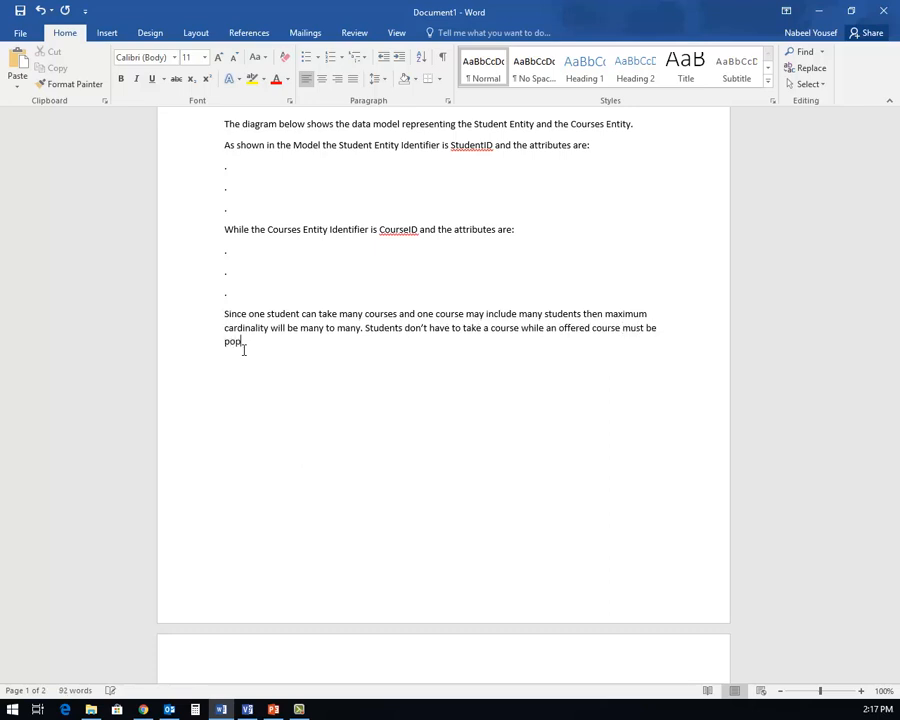
pyautogui.write('ulated wit')
pyautogui.write('h std')
pyautogui.write('udents')
pyautogui.write('. F')
pyautogui.write('or that')
pyautogui.write(', t')
pyautogui.write('minimum')
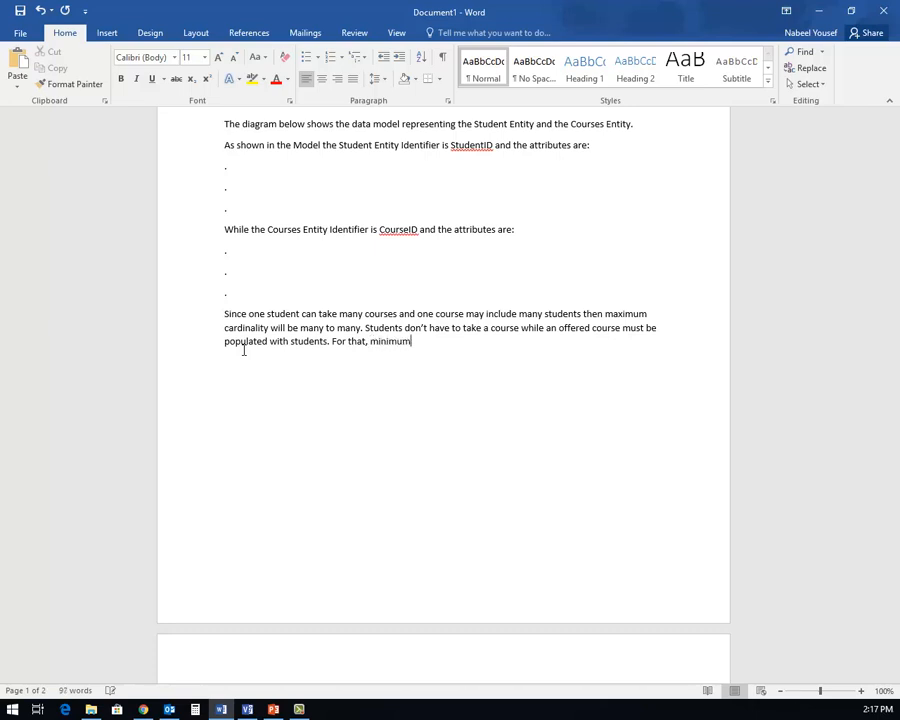
pyautogui.write(' cardinality will be optional')
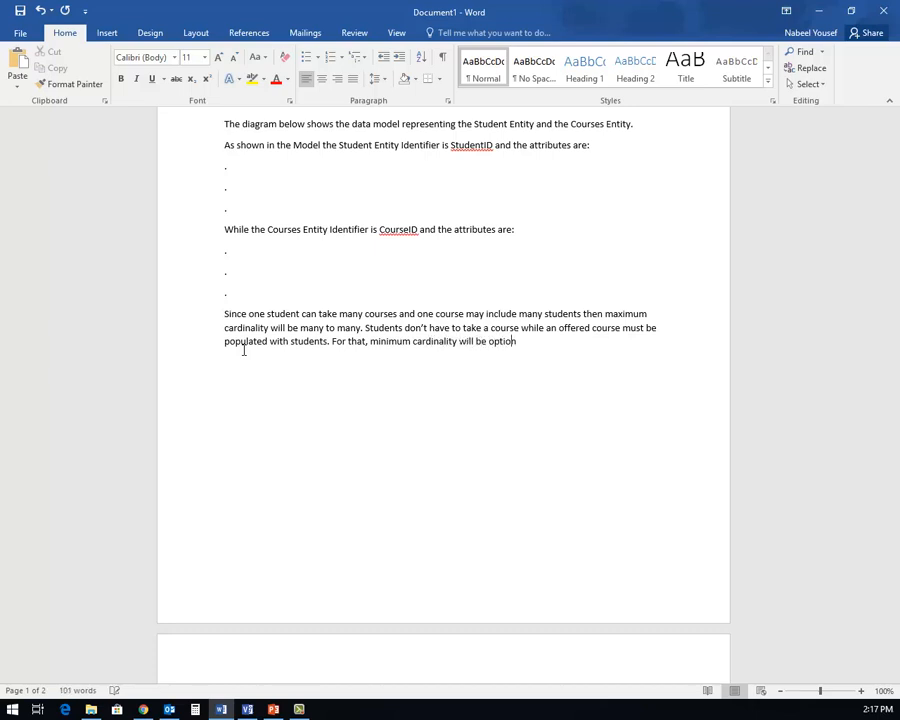
pyautogui.write(' for students and mandat')
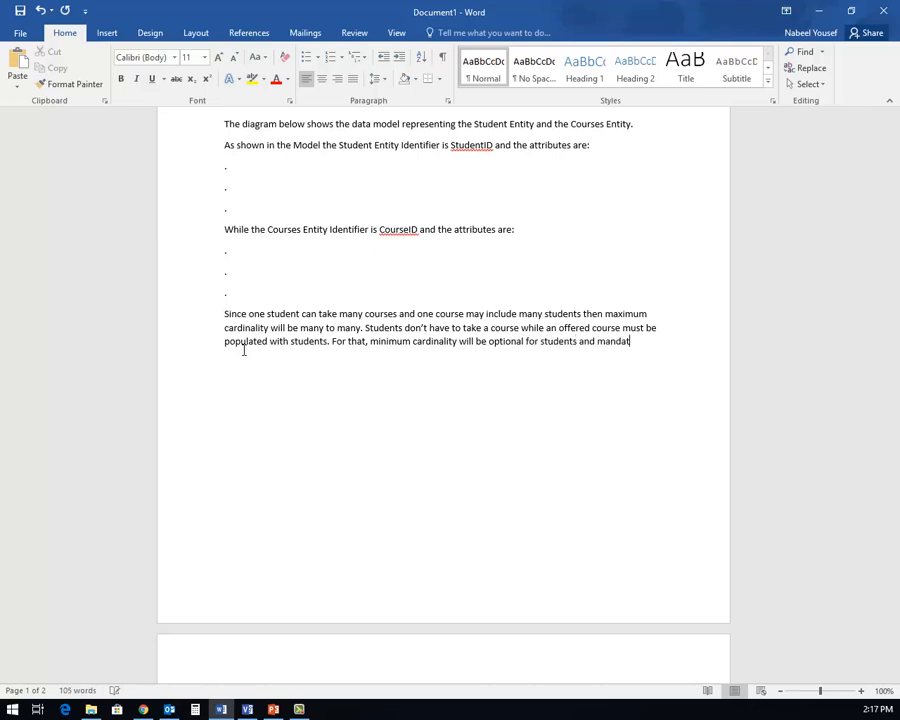
pyautogui.write('ory for courses.')
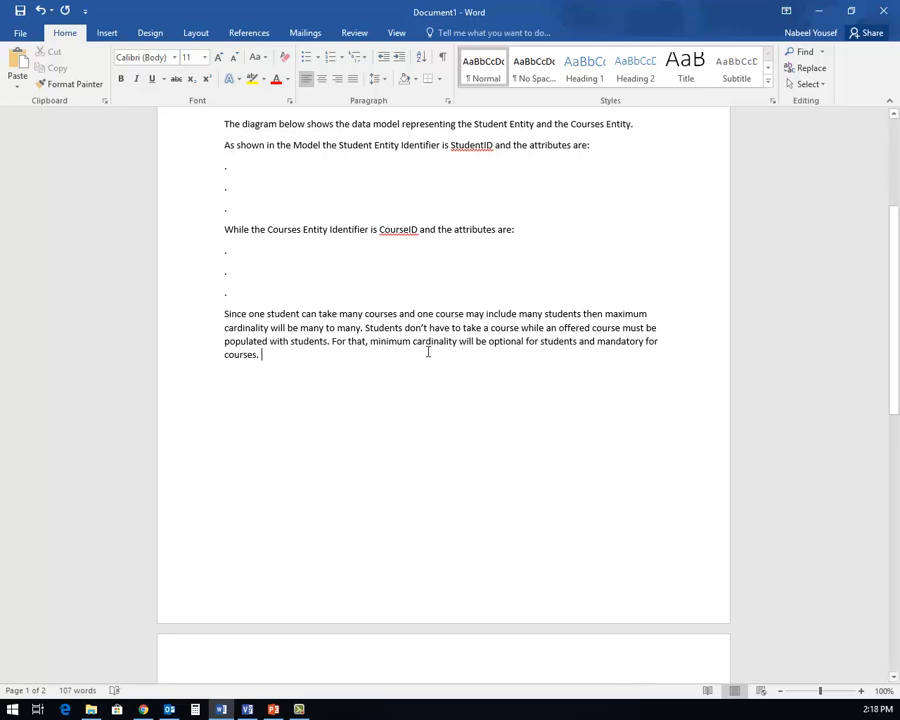
# - Shrink the STUDENT/COURSES diagram picture on page 2 slightly by its bottom-right corner
pyautogui.scroll(1, 504, 245)
pyautogui.scroll(1, 499, 248)
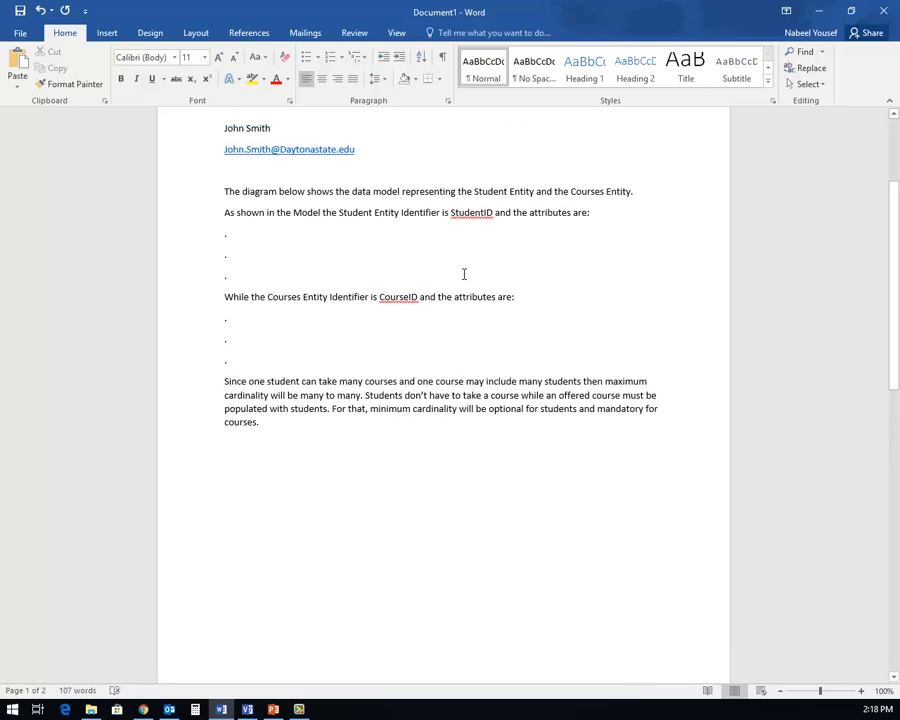
pyautogui.scroll(-7, 457, 300)
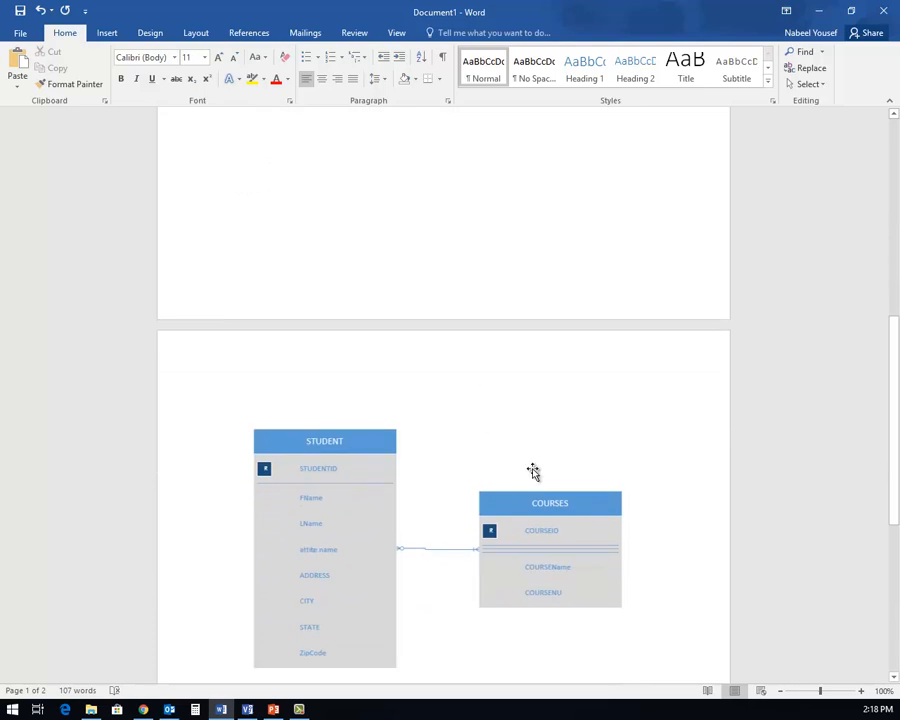
pyautogui.scroll(3, 532, 468)
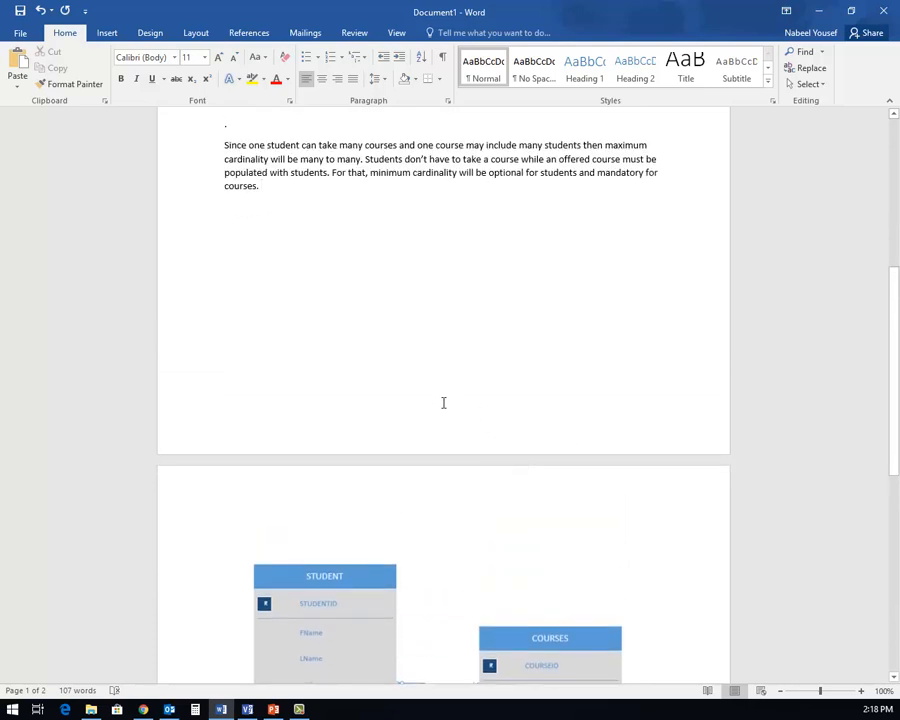
pyautogui.scroll(-2, 443, 405)
pyautogui.scroll(-3, 443, 409)
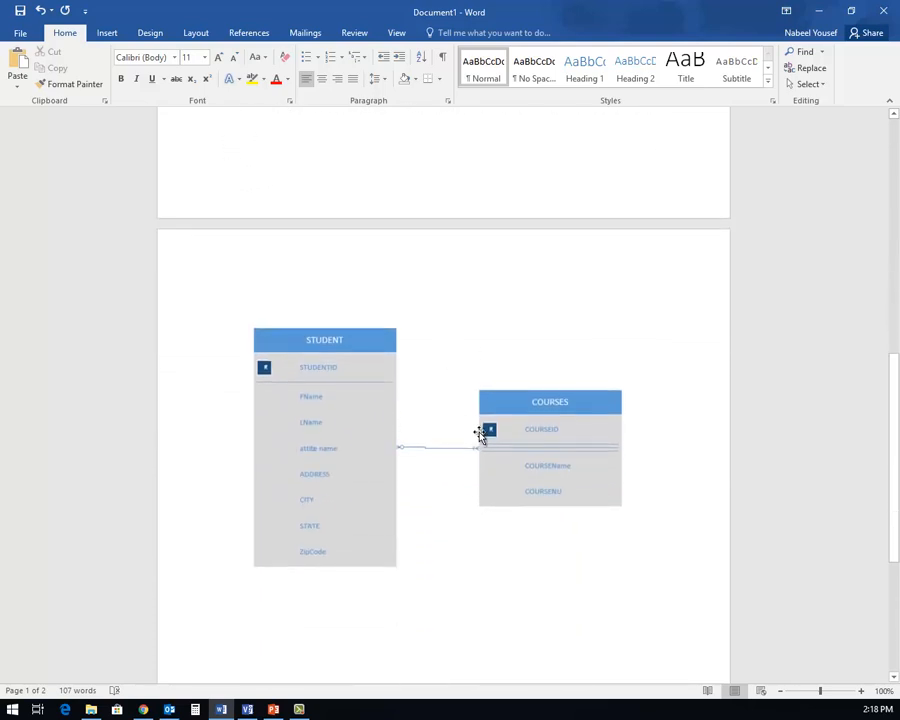
pyautogui.scroll(2, 480, 432)
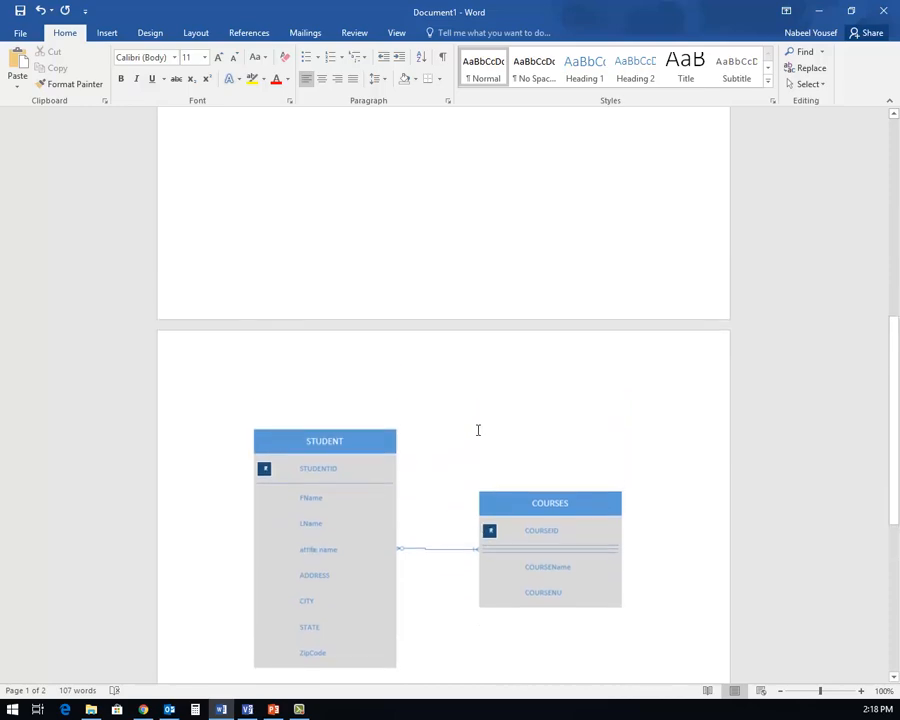
pyautogui.scroll(10, 478, 430)
pyautogui.scroll(1, 478, 430)
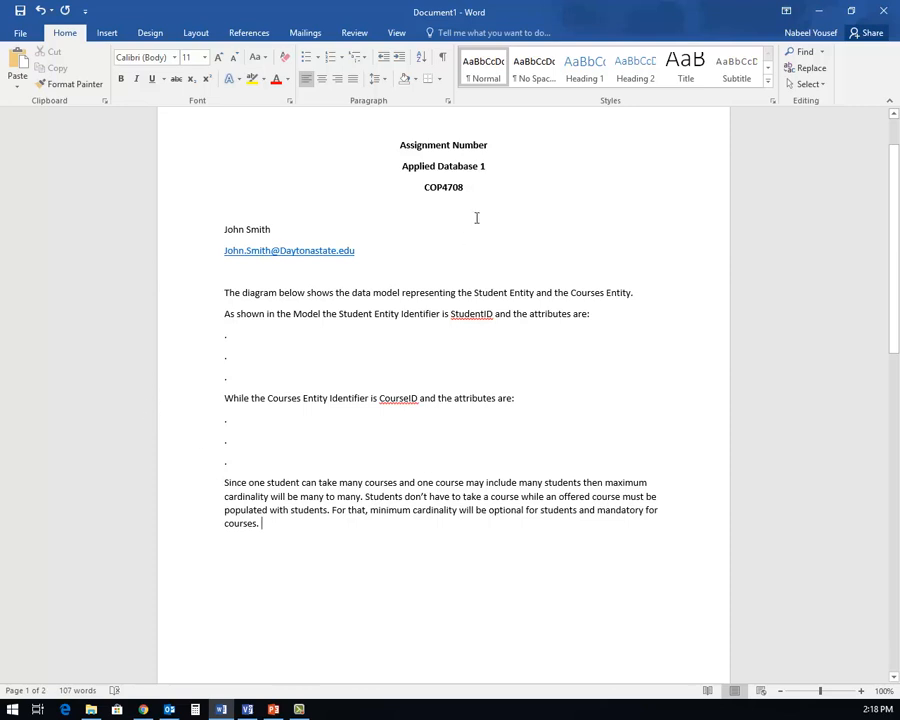
pyautogui.scroll(-2, 474, 460)
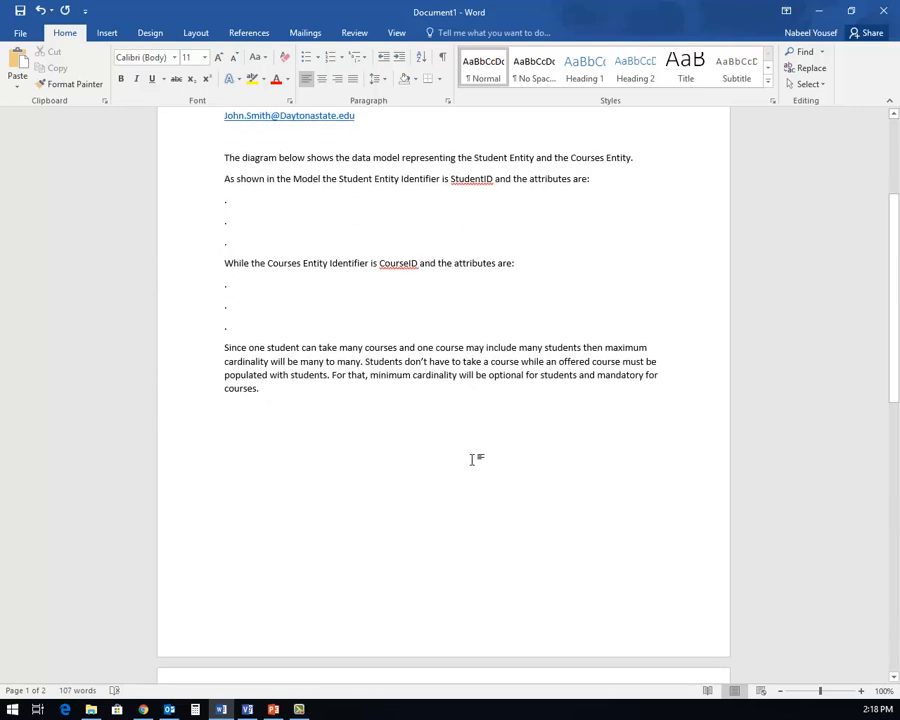
pyautogui.scroll(-5, 472, 458)
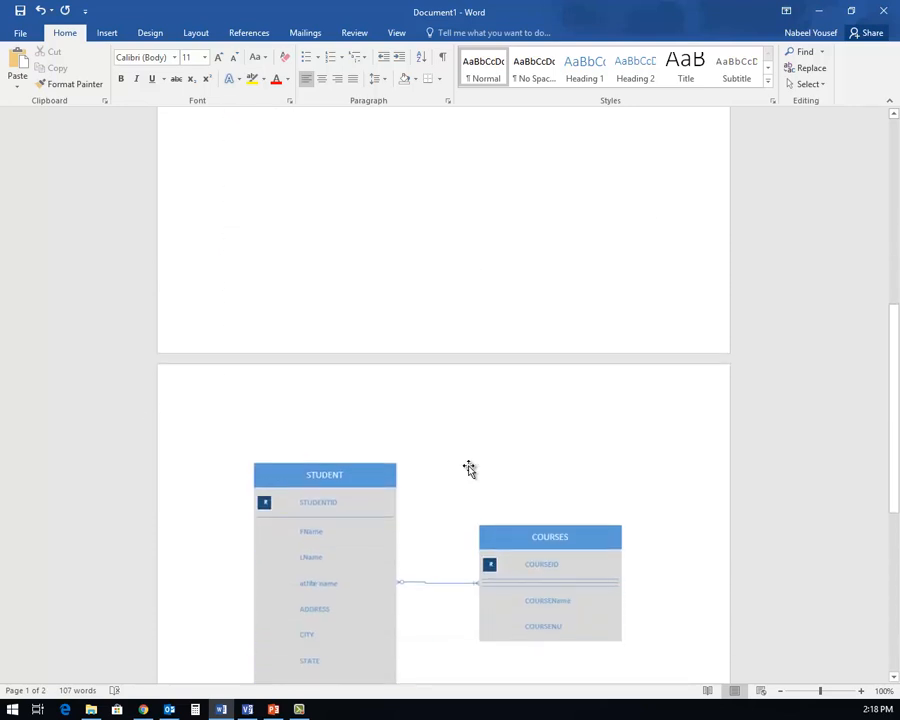
pyautogui.scroll(-1, 469, 469)
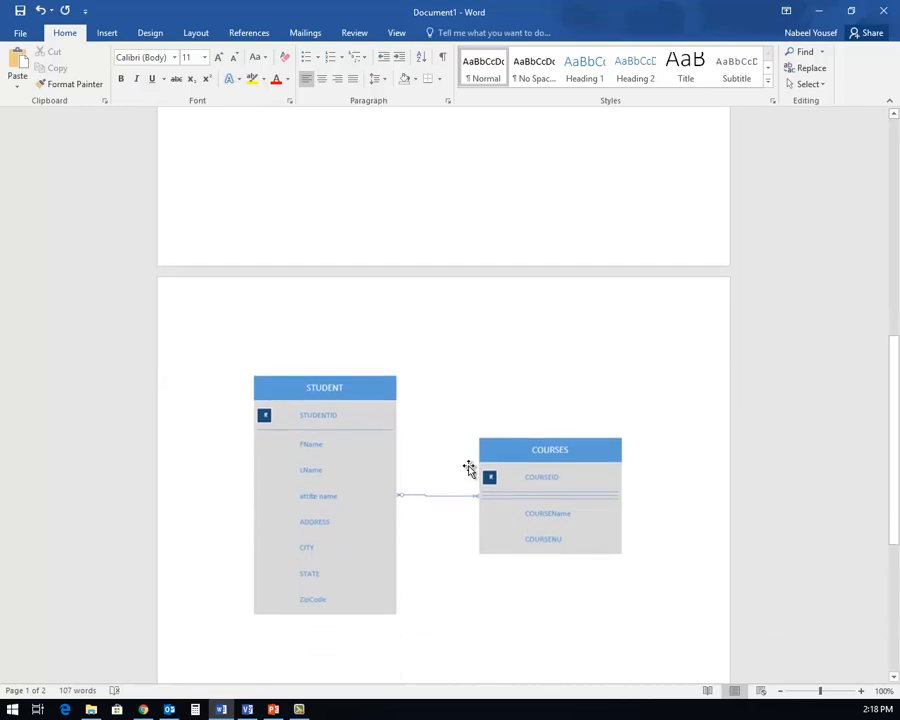
pyautogui.scroll(3, 467, 466)
pyautogui.scroll(-1, 468, 465)
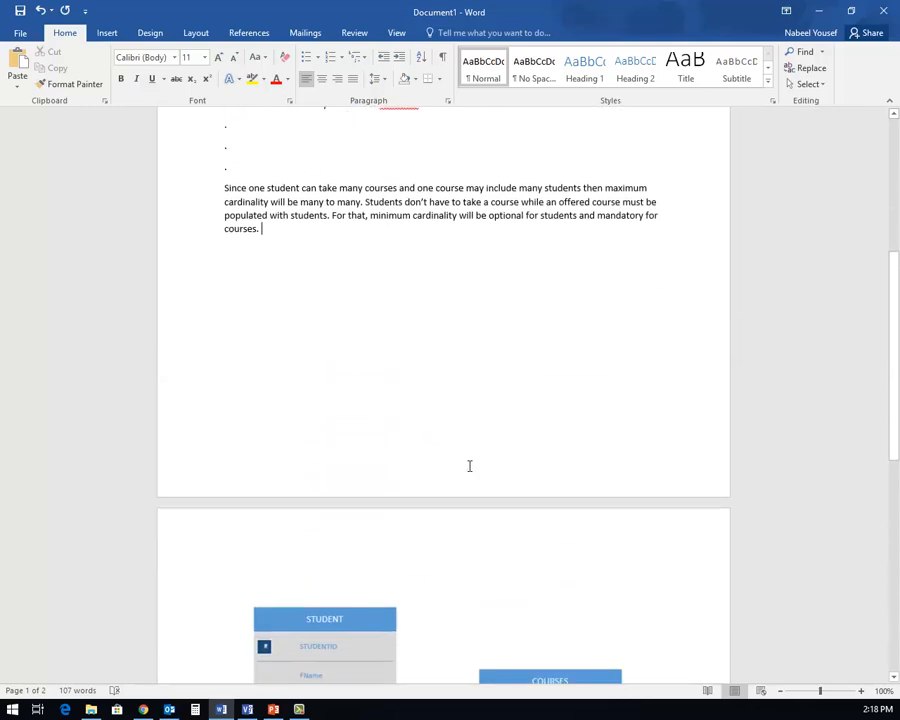
pyautogui.scroll(4, 467, 464)
pyautogui.scroll(-7, 468, 465)
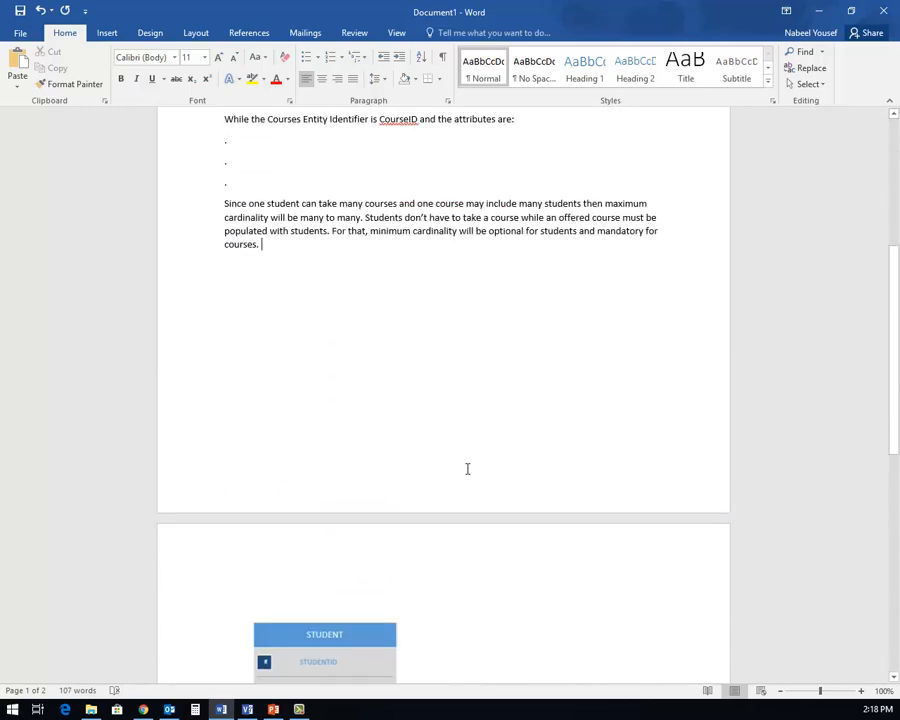
pyautogui.click(422, 476)
pyautogui.moveTo(647, 621); pyautogui.dragTo(575, 570)
pyautogui.scroll(10, 508, 452)
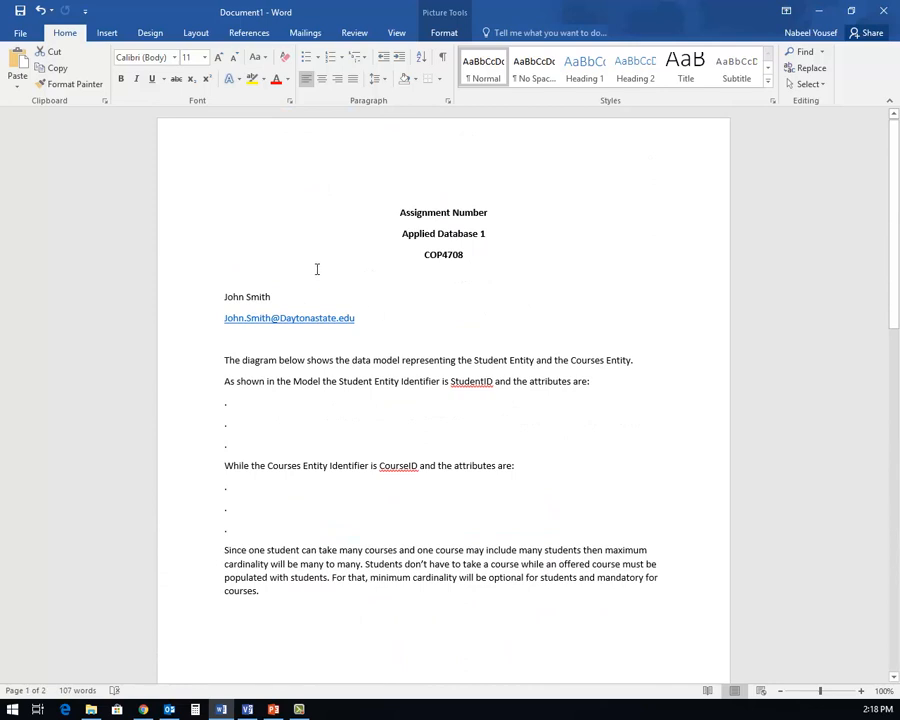
# - Delete the empty top line and remove space after paragraph from the three title lines
pyautogui.click(318, 262)
pyautogui.click(434, 178)
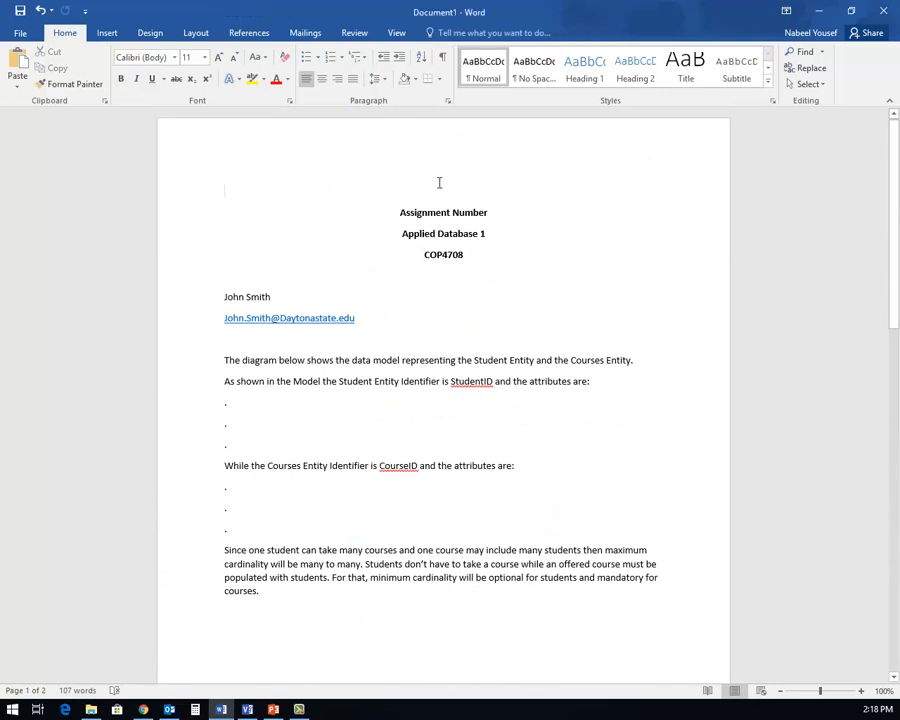
pyautogui.press('Delete')
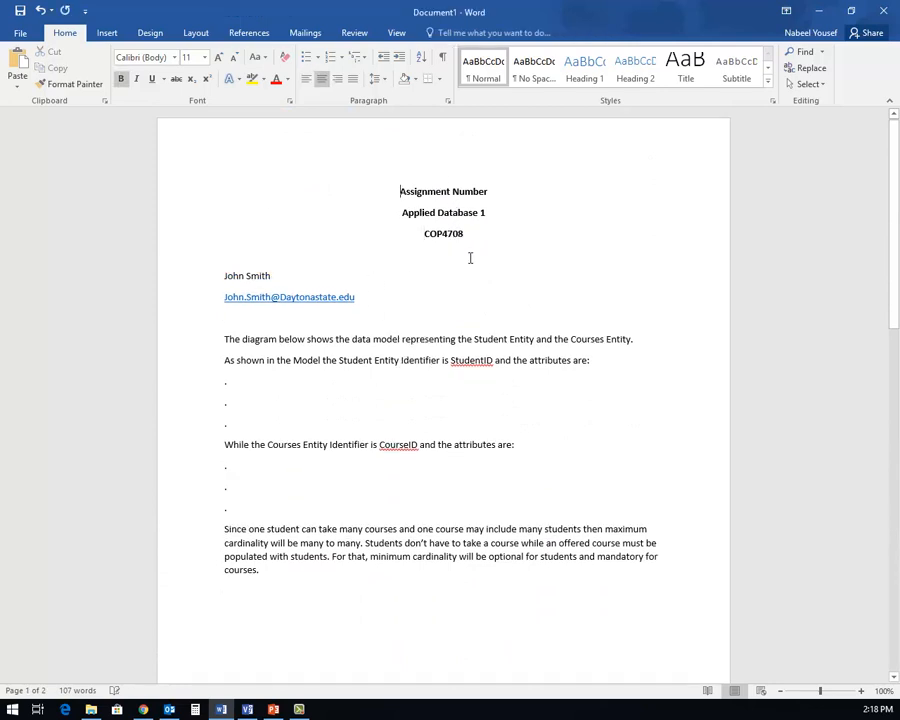
pyautogui.moveTo(478, 233); pyautogui.dragTo(392, 194)
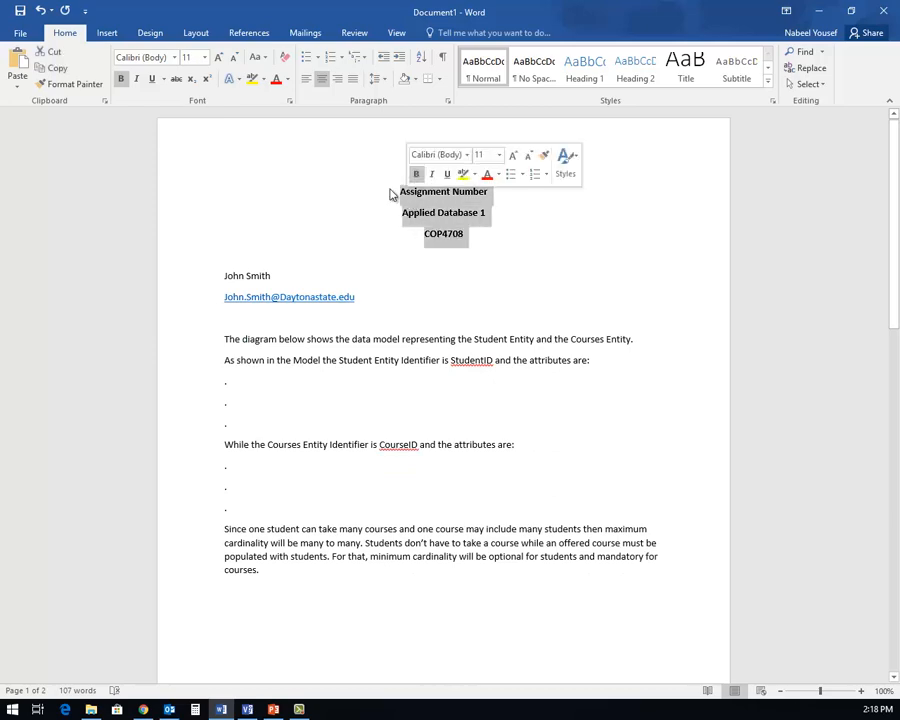
pyautogui.click(376, 79)
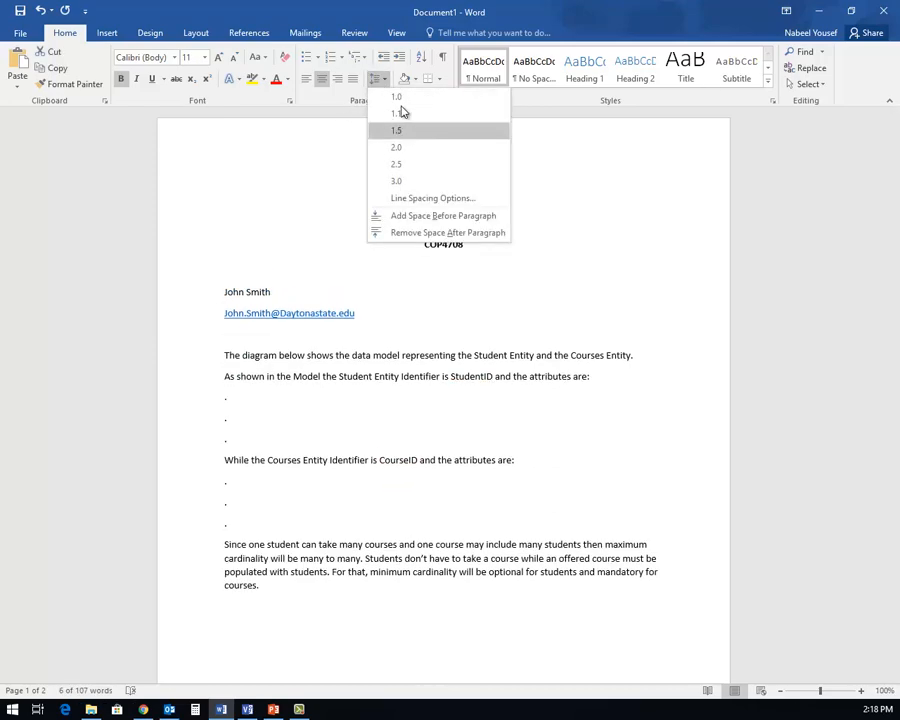
pyautogui.click(418, 230)
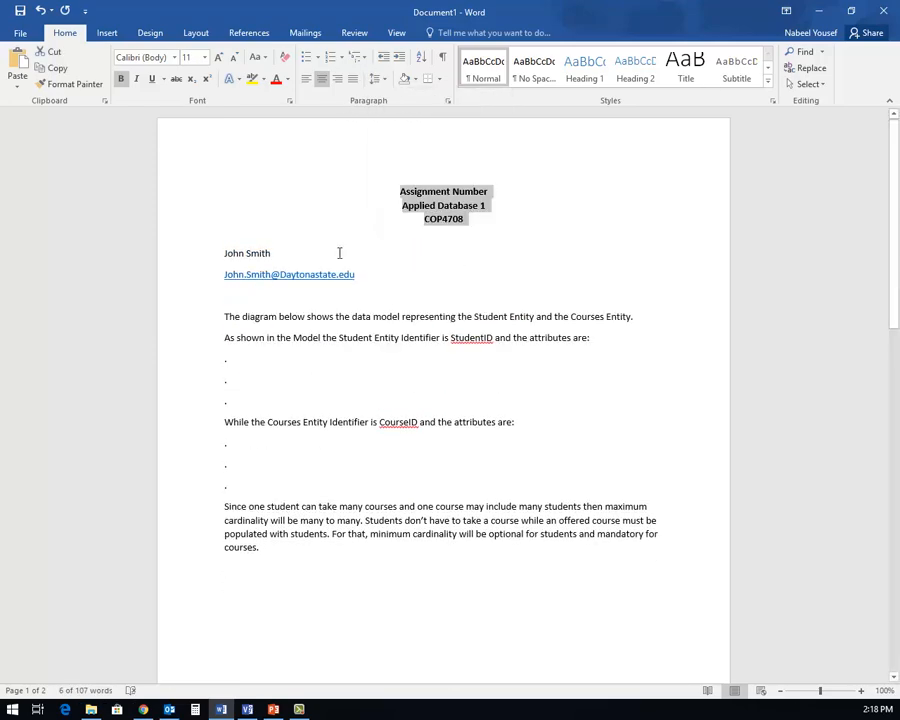
# - Remove space after paragraph from the name and e-mail lines so everything fits one page
pyautogui.click(339, 253)
pyautogui.moveTo(364, 278); pyautogui.dragTo(224, 265)
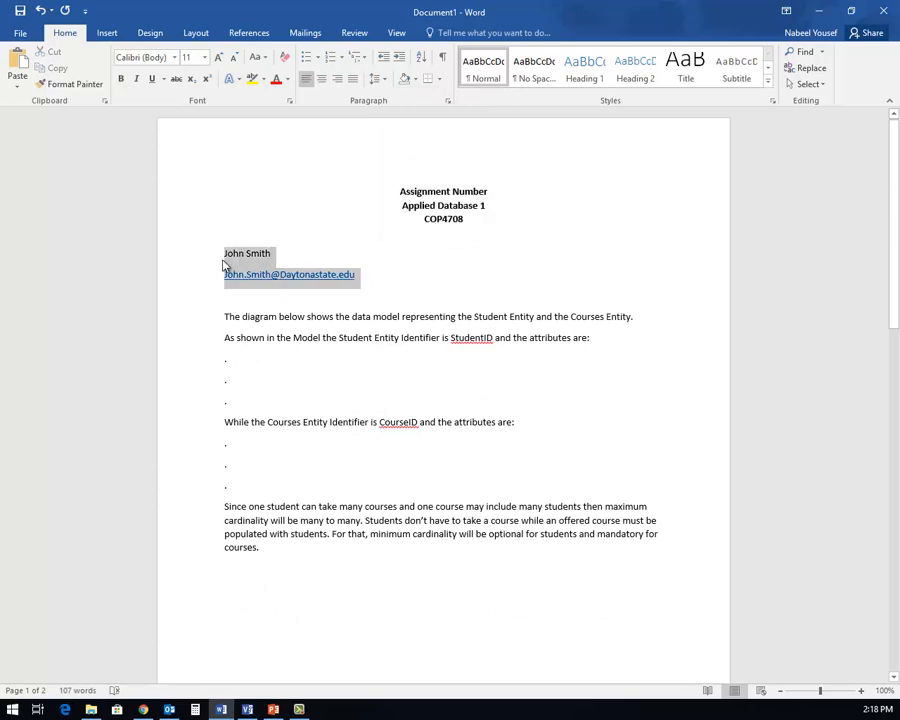
pyautogui.click(380, 80)
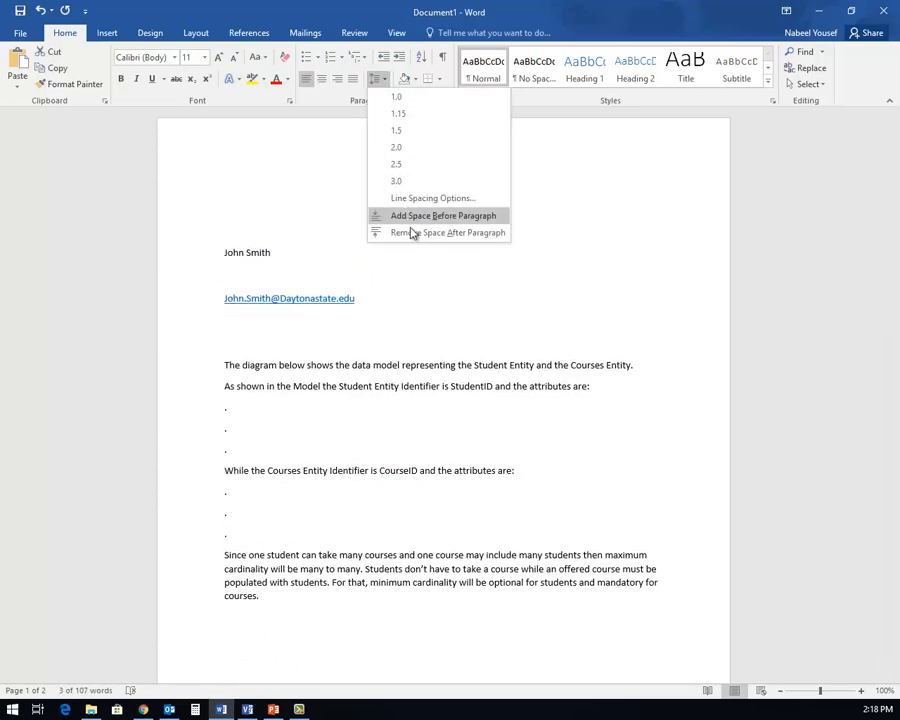
pyautogui.click(413, 231)
pyautogui.scroll(-4, 378, 278)
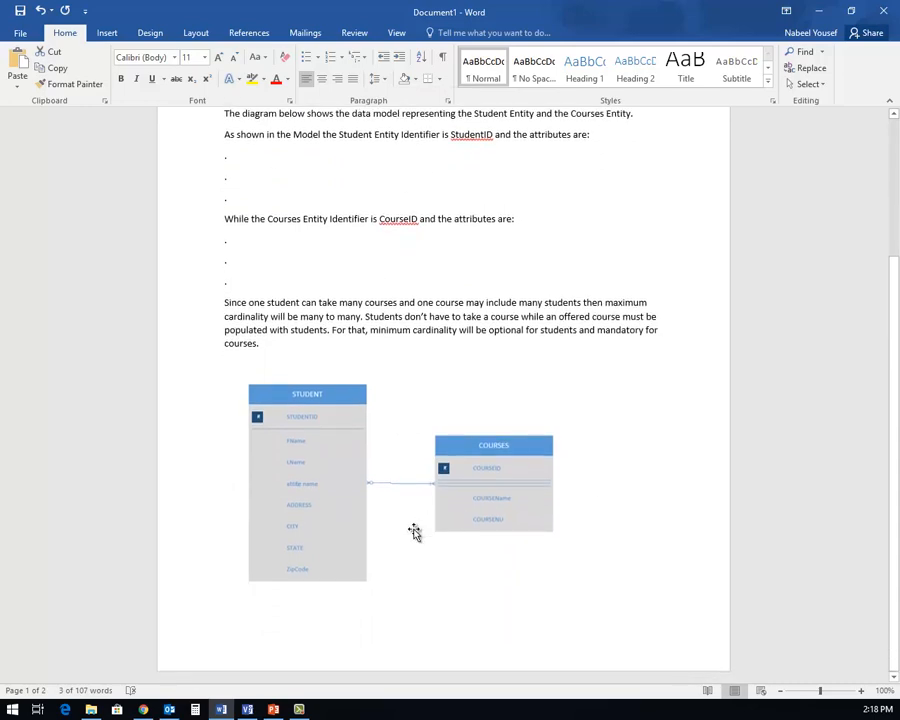
pyautogui.scroll(4, 543, 517)
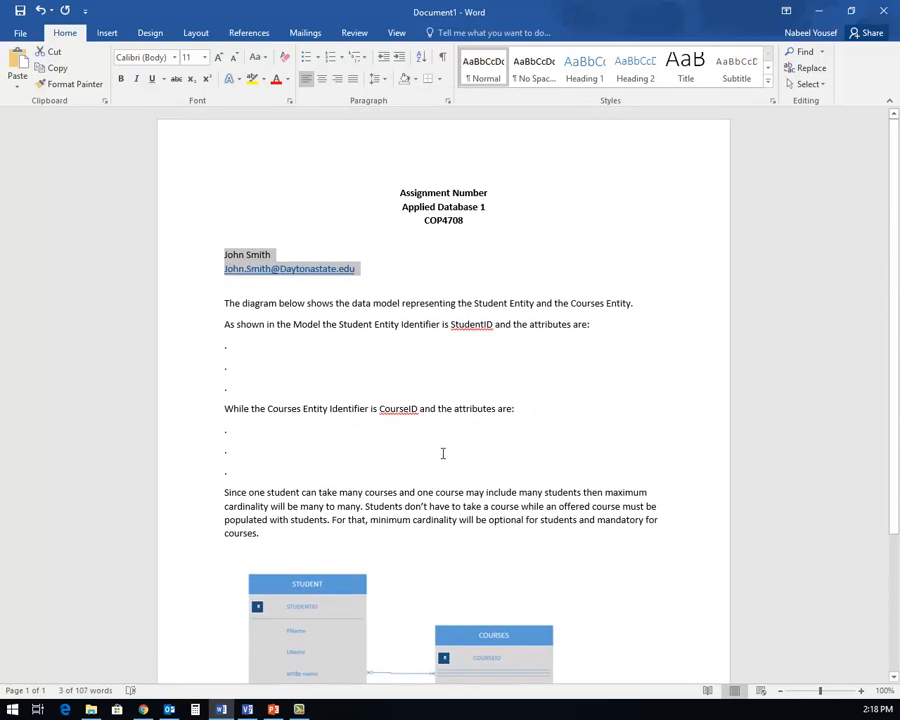
pyautogui.scroll(-3, 434, 458)
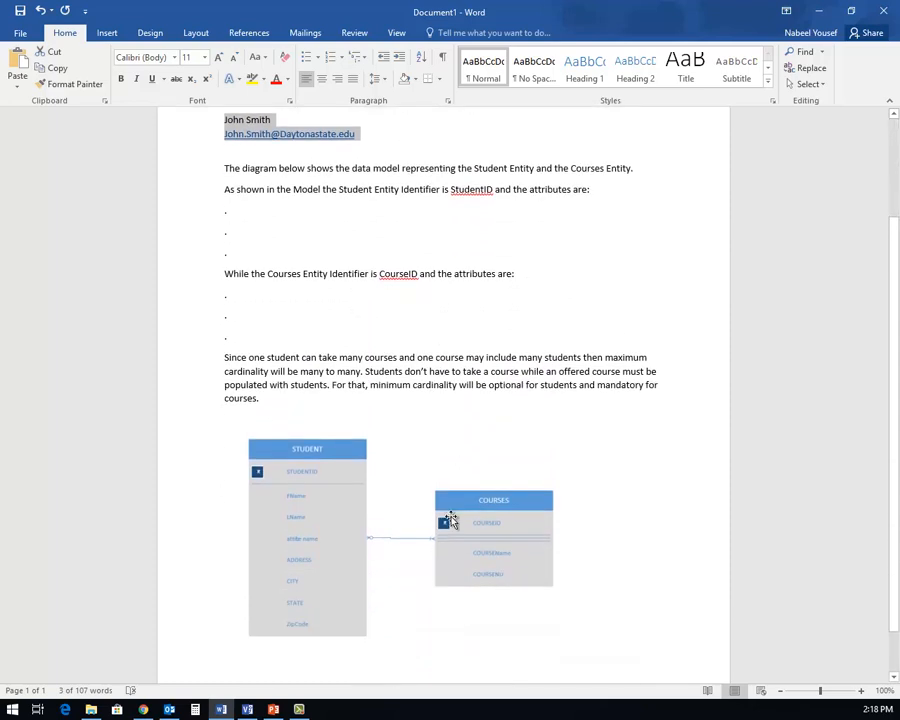